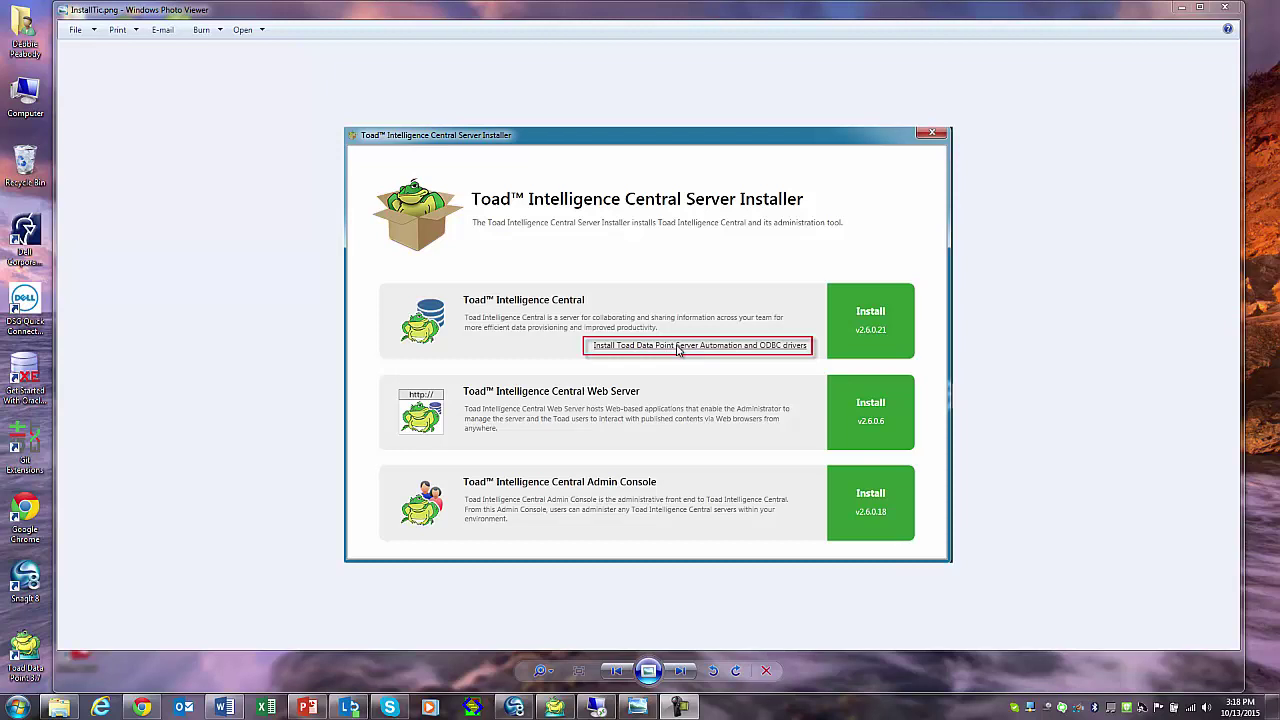
Step: Switch to Toad Data Point and start a new connection in the Intelligence Central group
left_click(1182, 9)
left_click(555, 707)
left_click(555, 707)
left_click(555, 707)
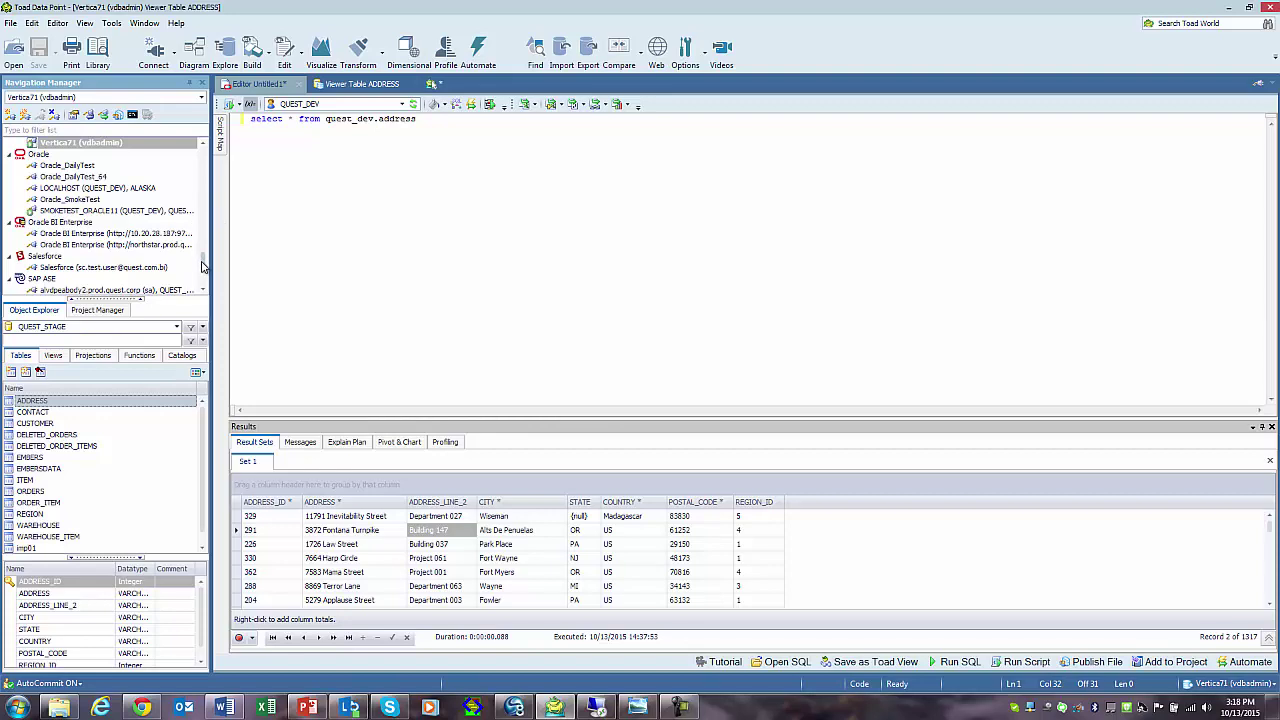
scroll(203, 265, "up", 2)
scroll(203, 265, "up", 5)
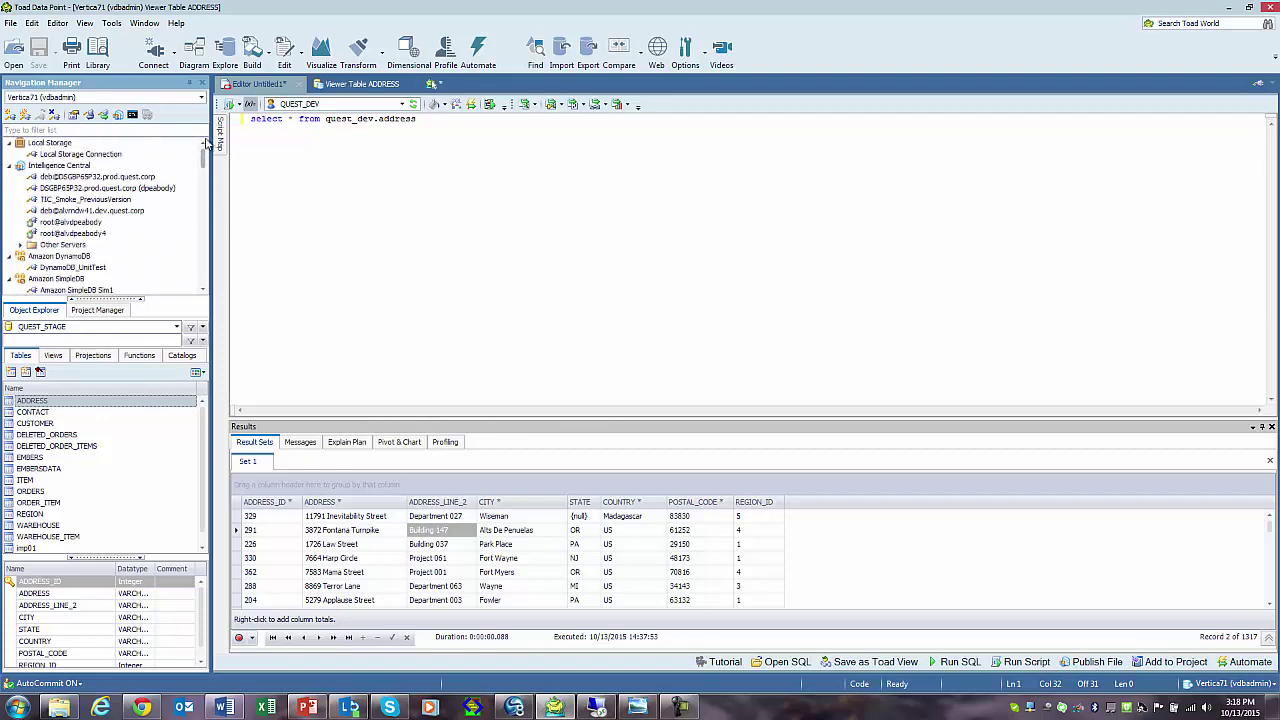
left_click(9, 115)
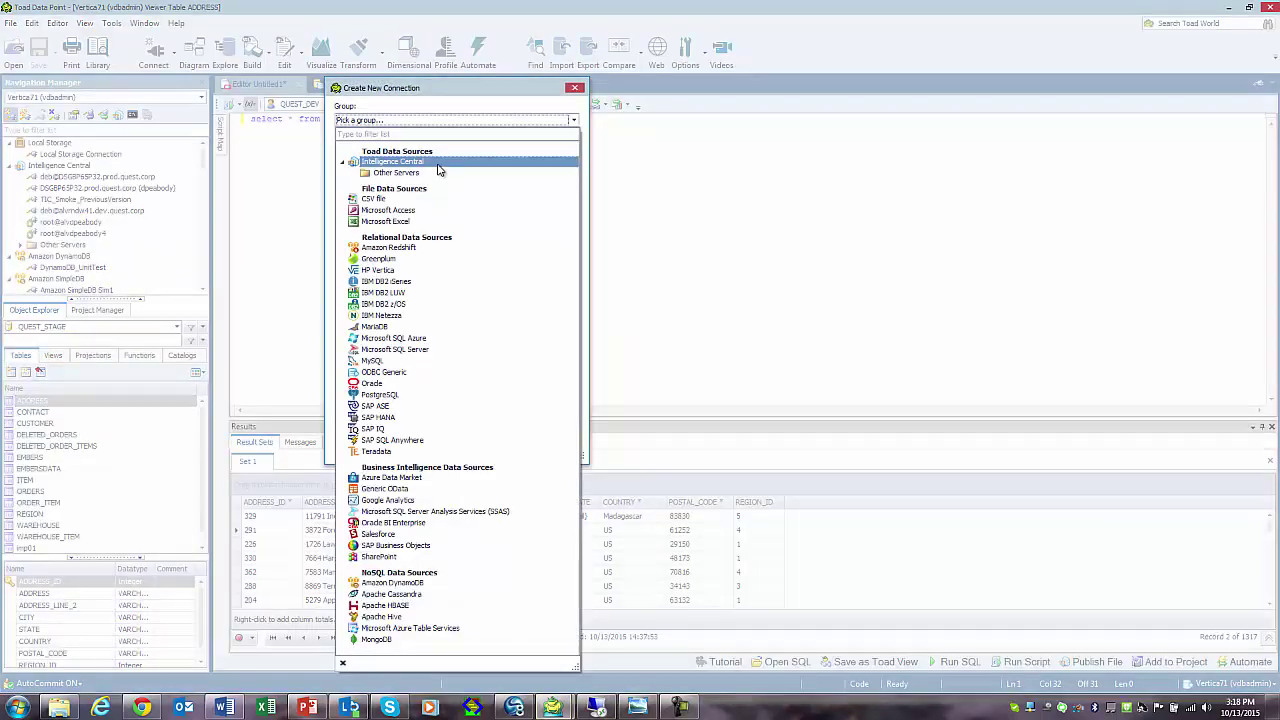
left_click(436, 166)
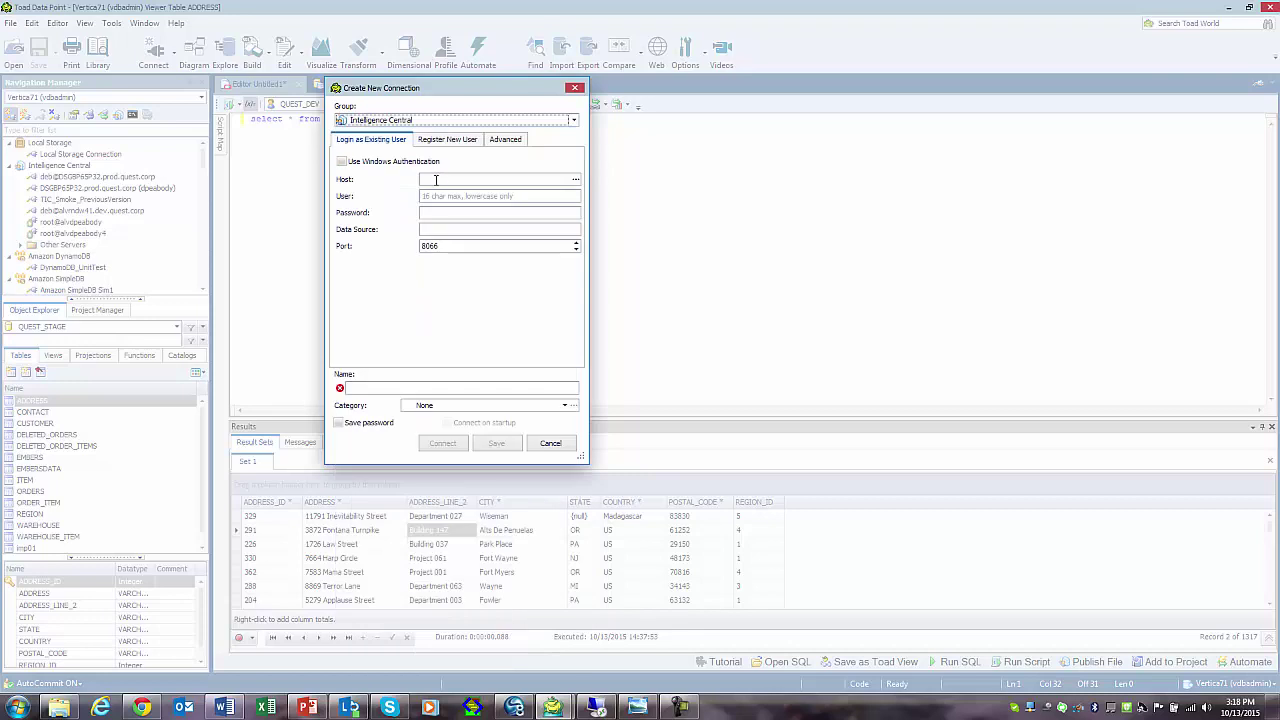
Step: Enter the server's host name, the user root and the account password, save the password and connect to Intelligence Central
type("alvdpeabody")
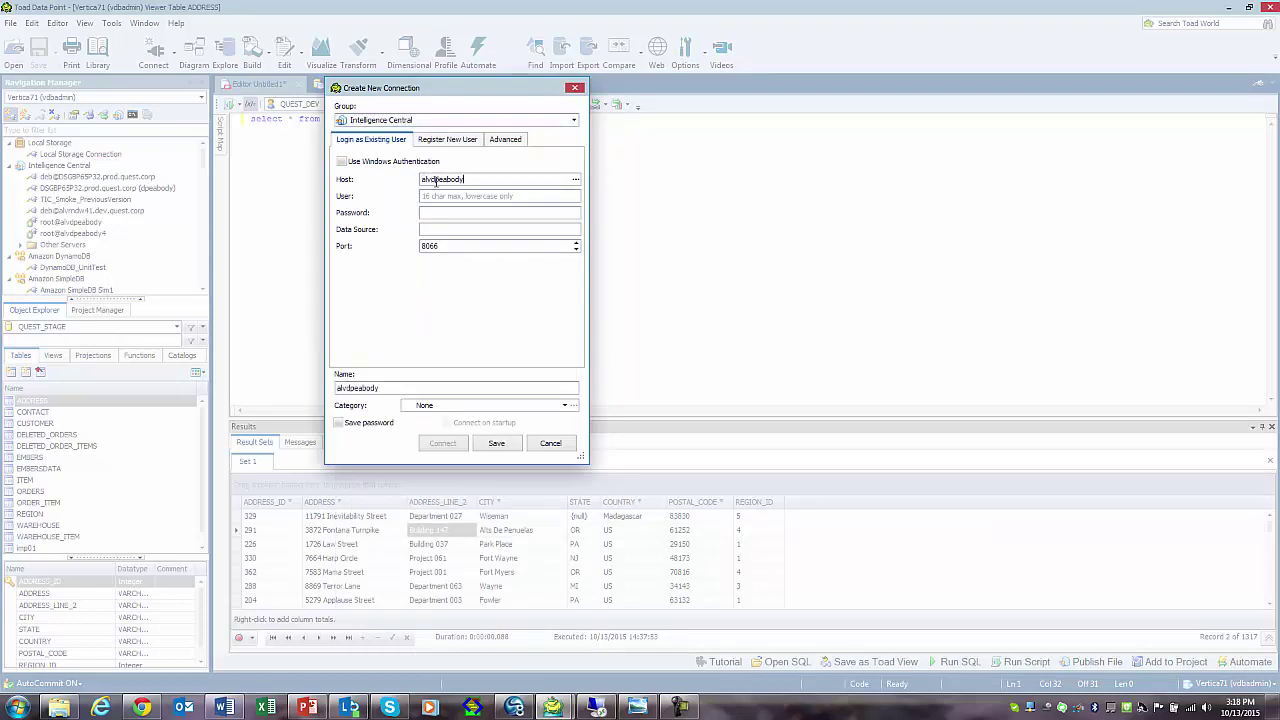
left_click(436, 196)
type("root")
left_click(433, 213)
type("*****")
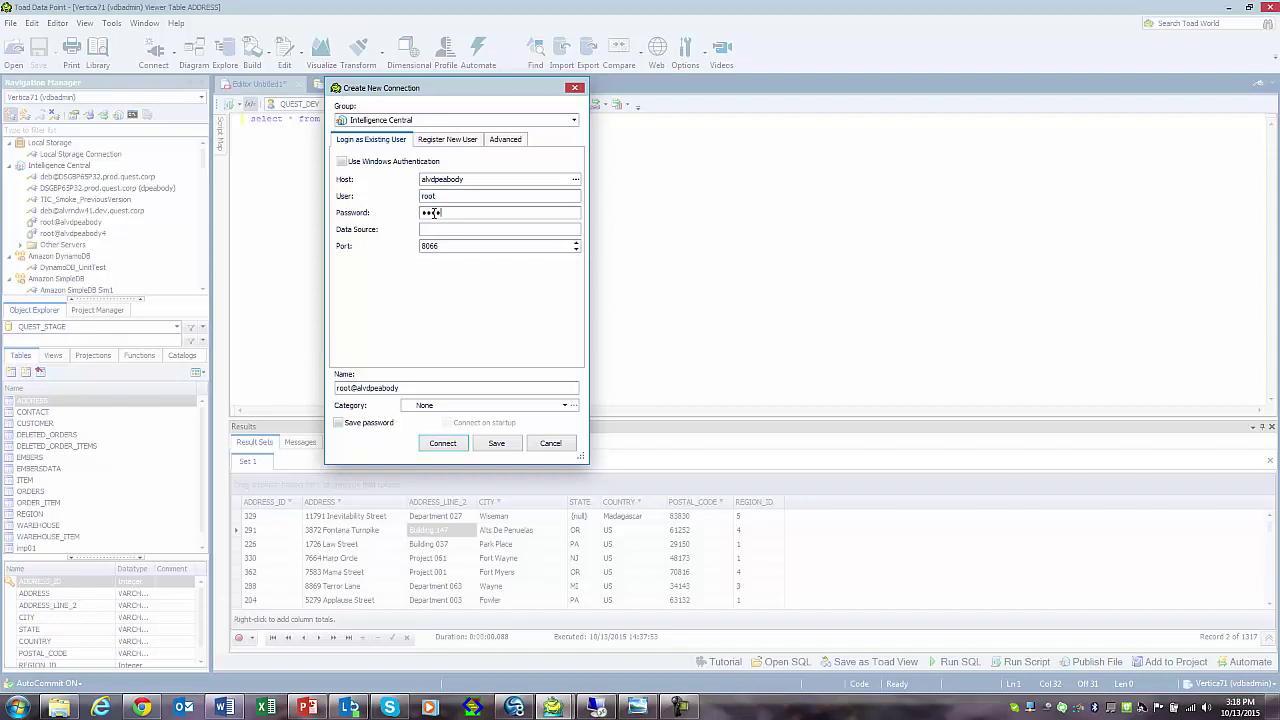
left_click(367, 424)
left_click(443, 444)
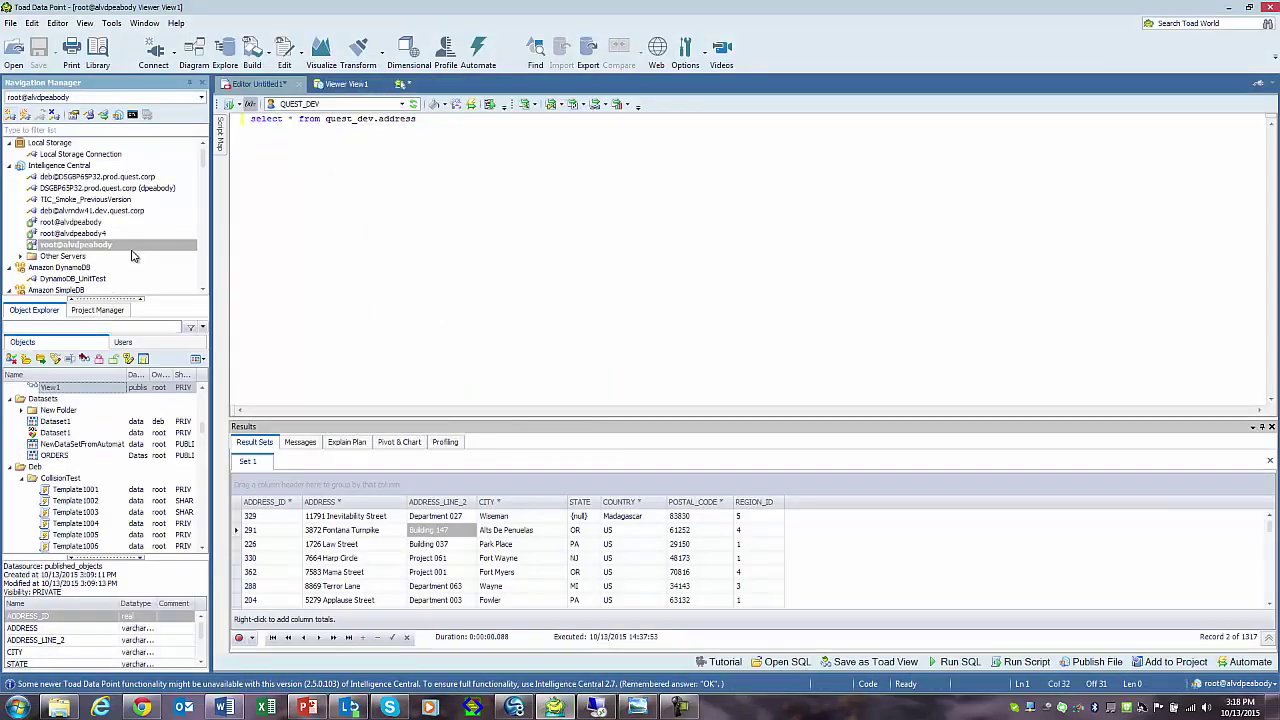
Step: Make the SMOKETEST_ORACLE11 (QUEST_DEV) connection the active one
mouse_move(126, 244)
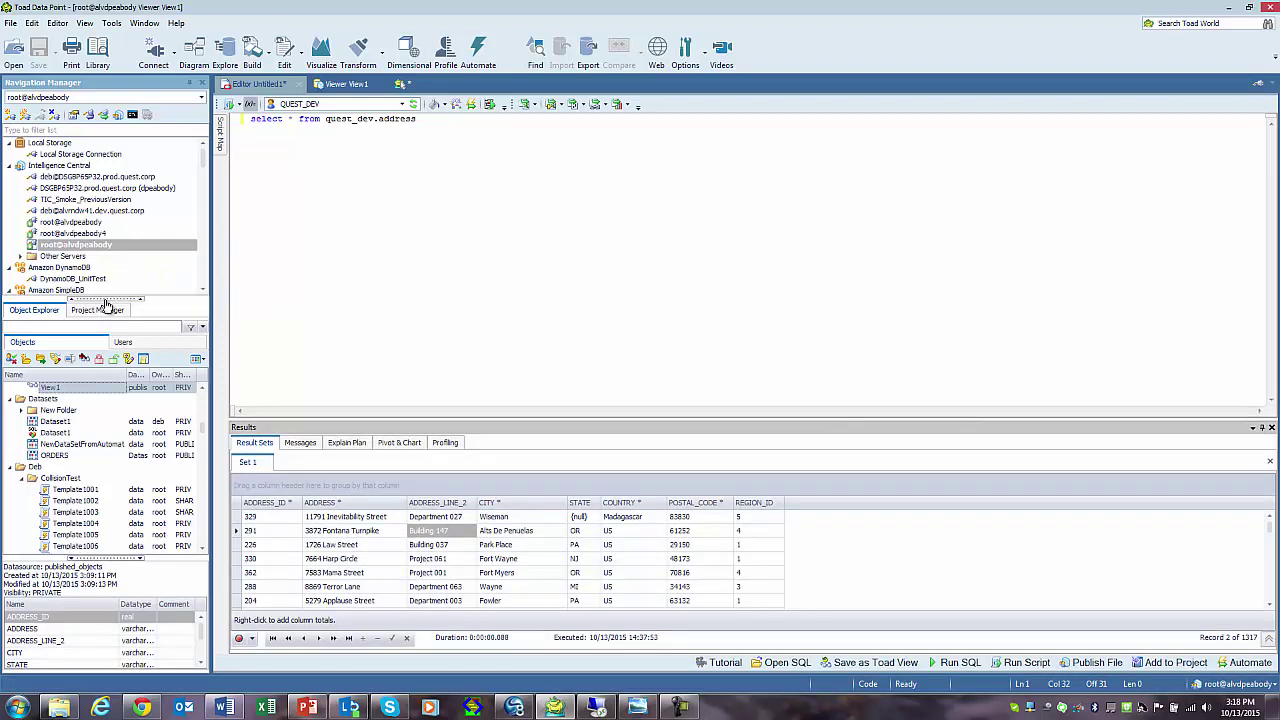
left_click(100, 114)
left_click(71, 140)
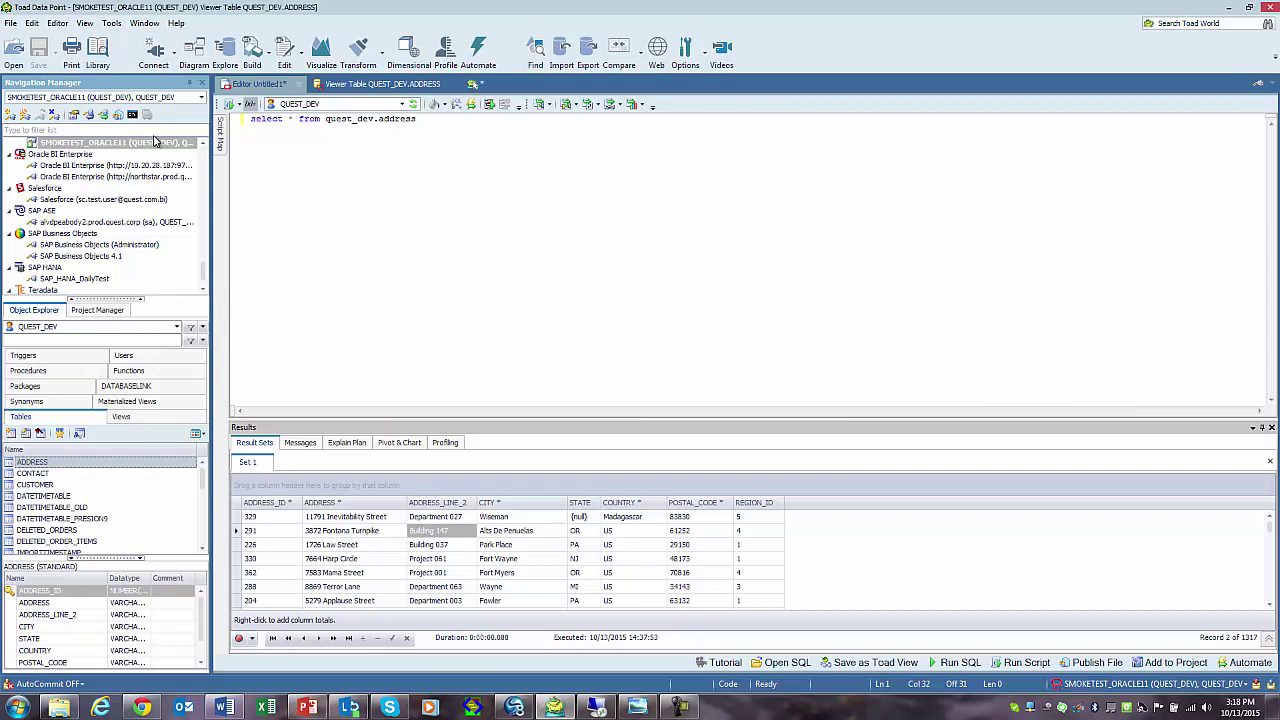
Step: Examine the Oracle connection's properties, comparing the Oracle Client and Direct login settings and viewing the TNSNames file
right_click(155, 145)
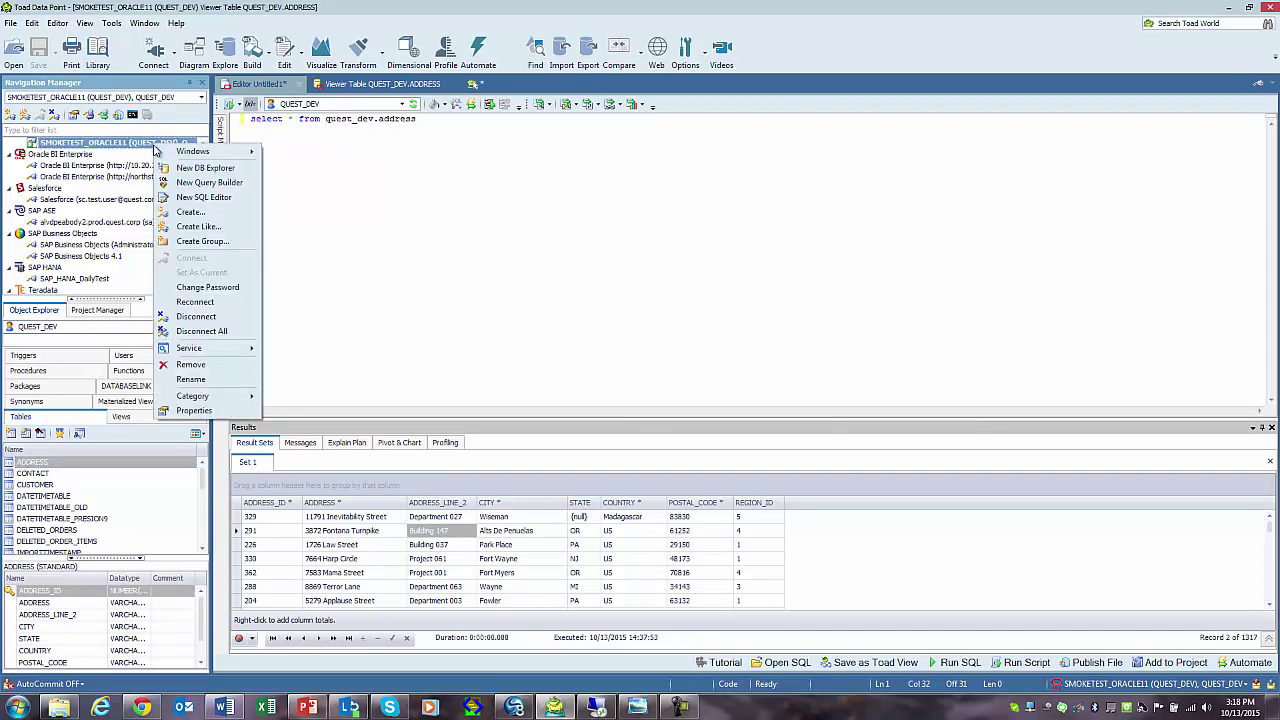
left_click(236, 411)
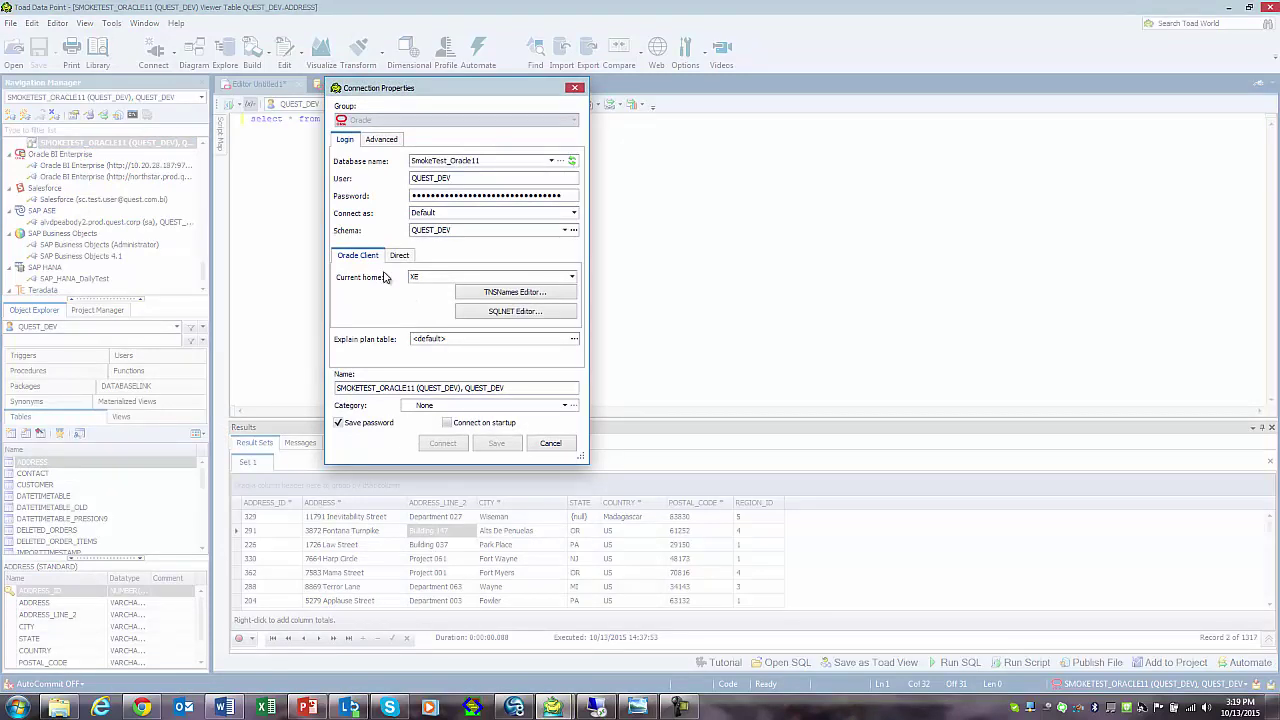
left_click(398, 257)
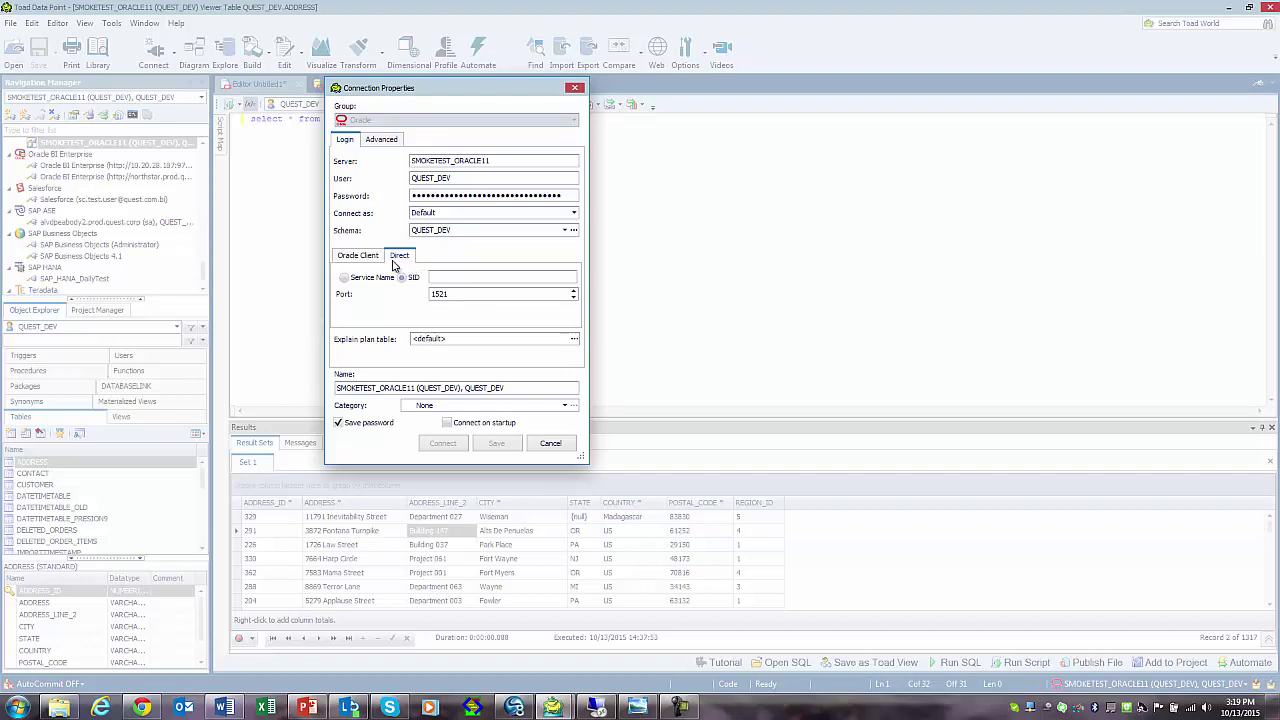
left_click(370, 257)
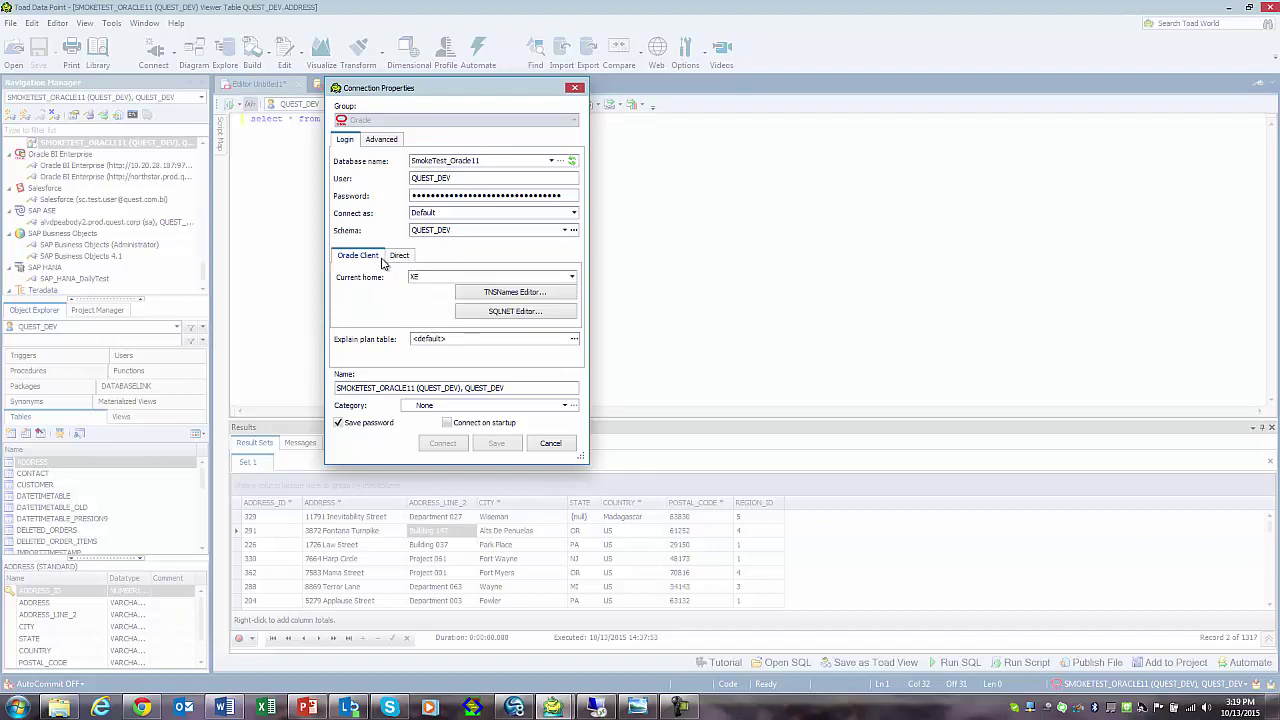
left_click(511, 294)
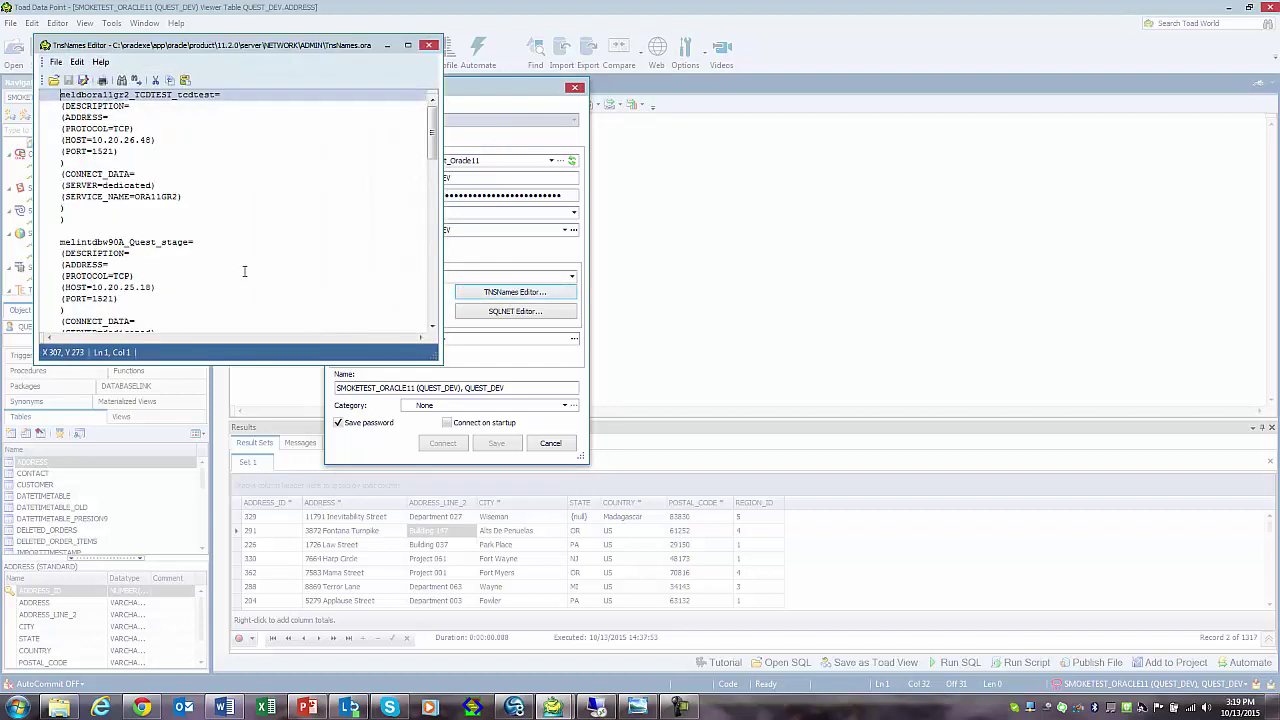
left_click(430, 46)
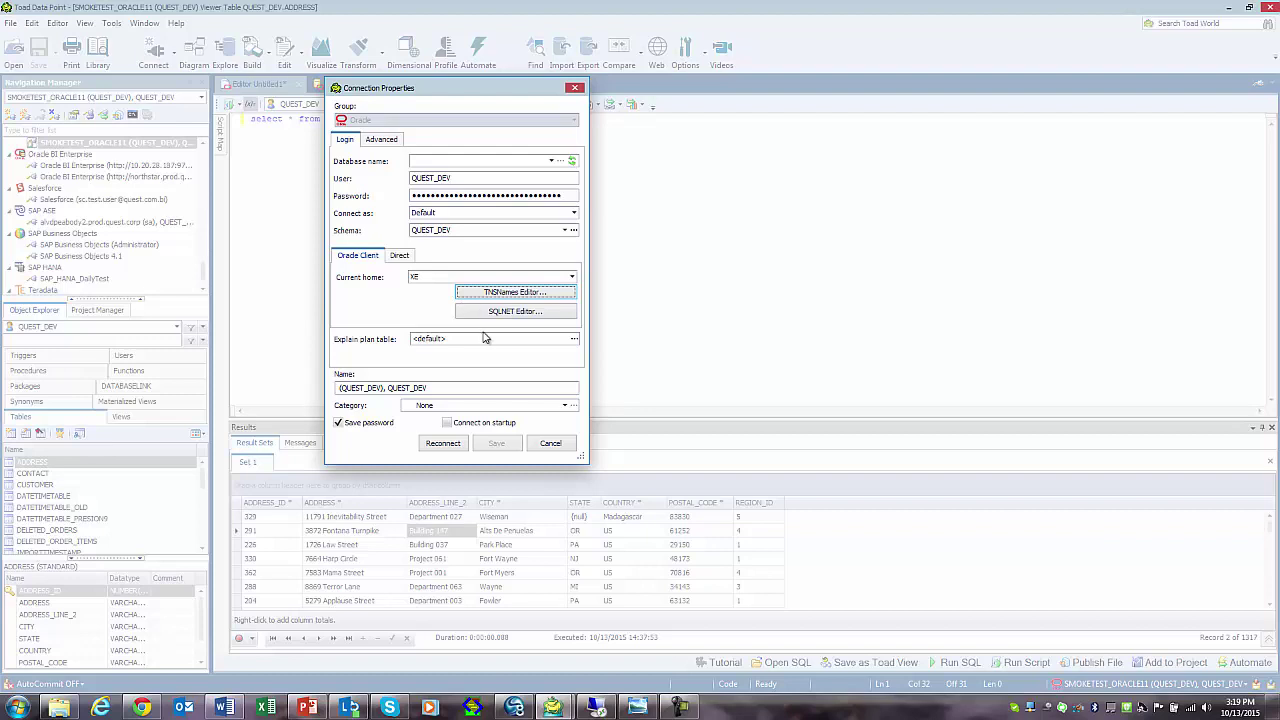
left_click(549, 445)
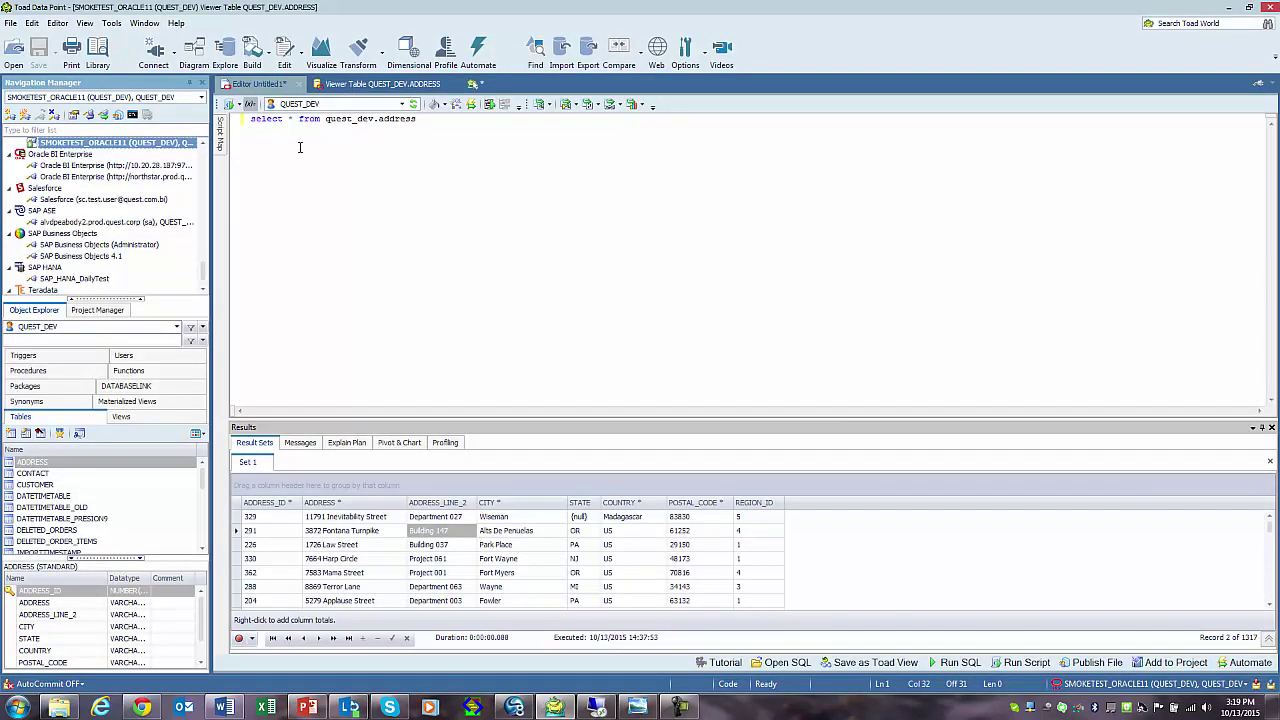
Step: Enlarge the results pane and send the quest_dev.address query results to Publish Data
left_click_drag(490, 420, 484, 341)
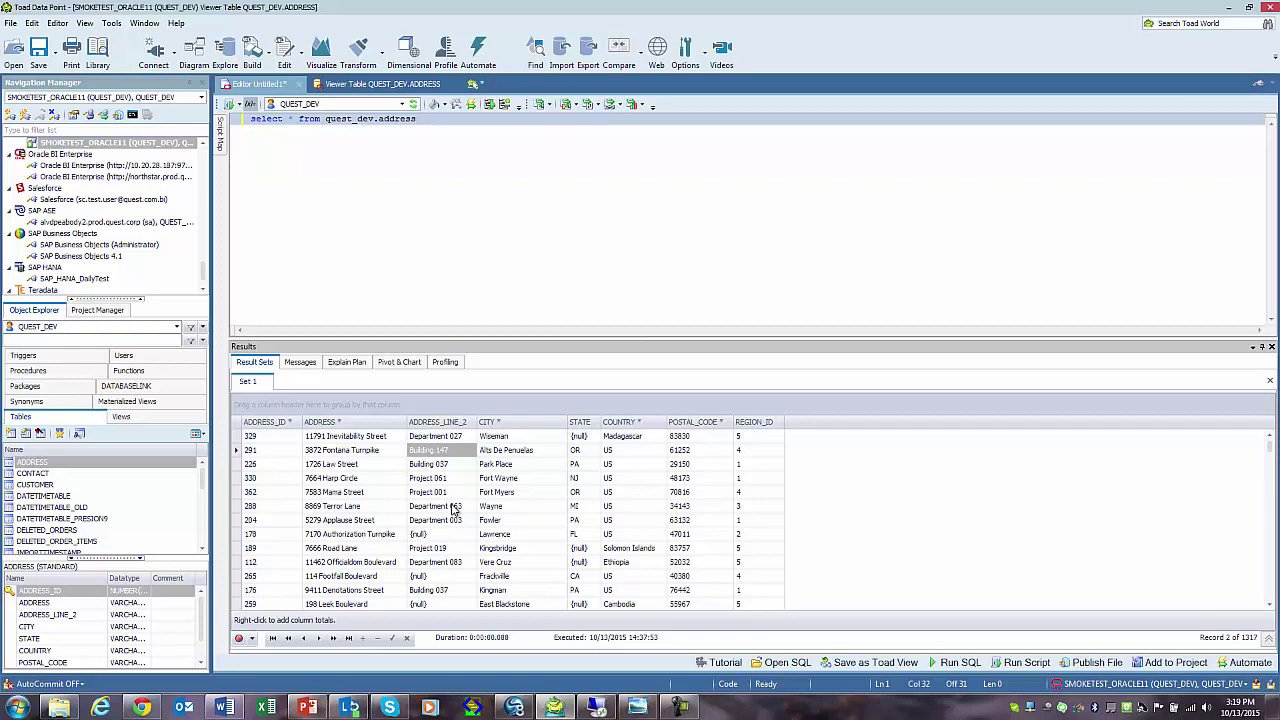
right_click(456, 492)
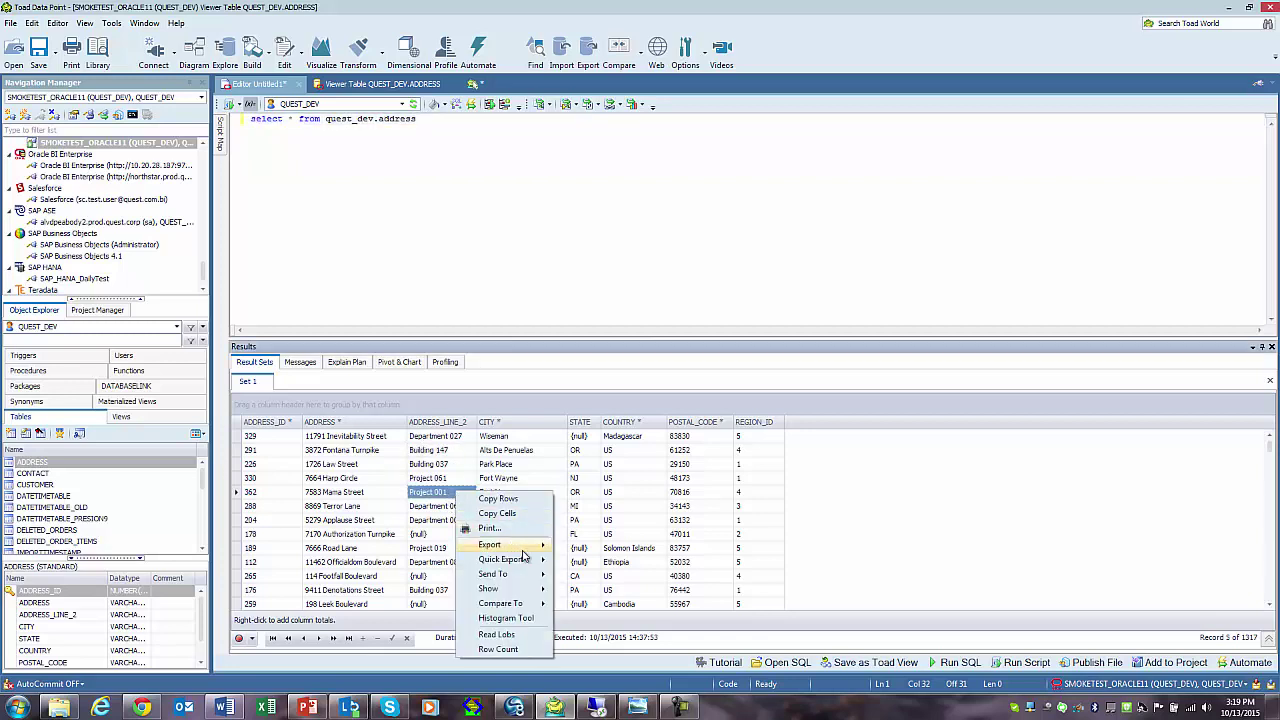
mouse_move(530, 578)
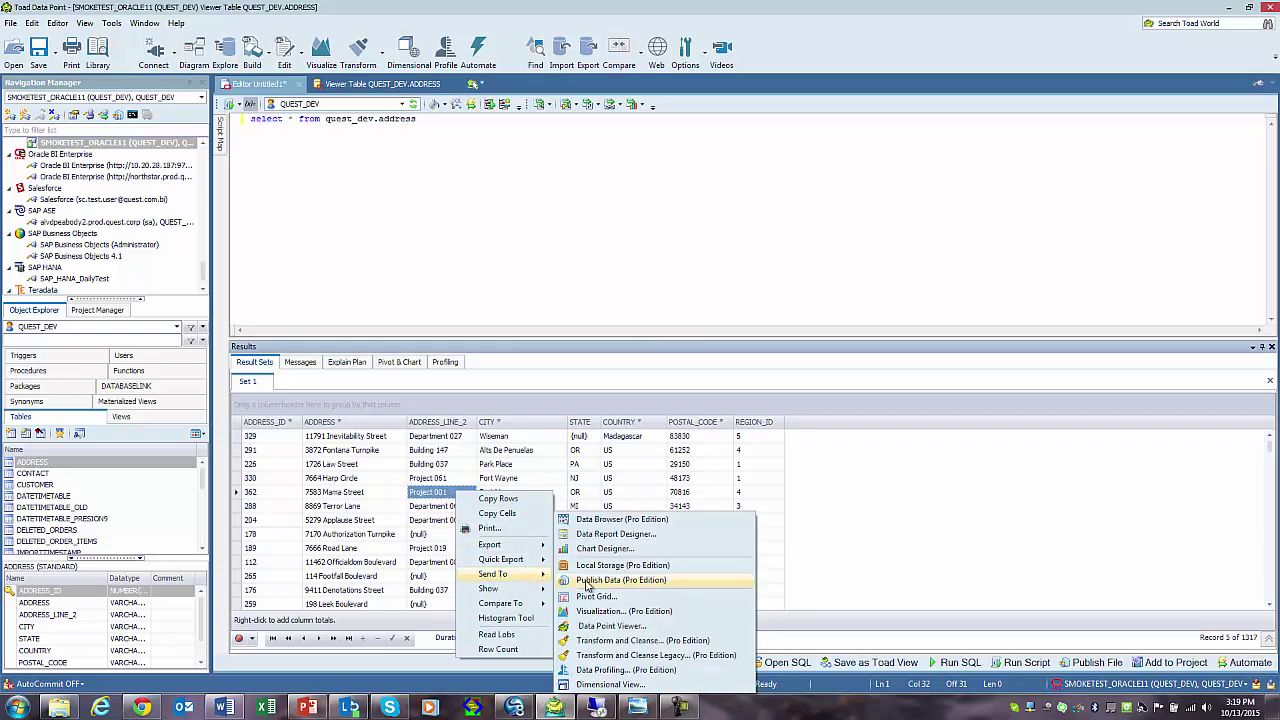
left_click(590, 582)
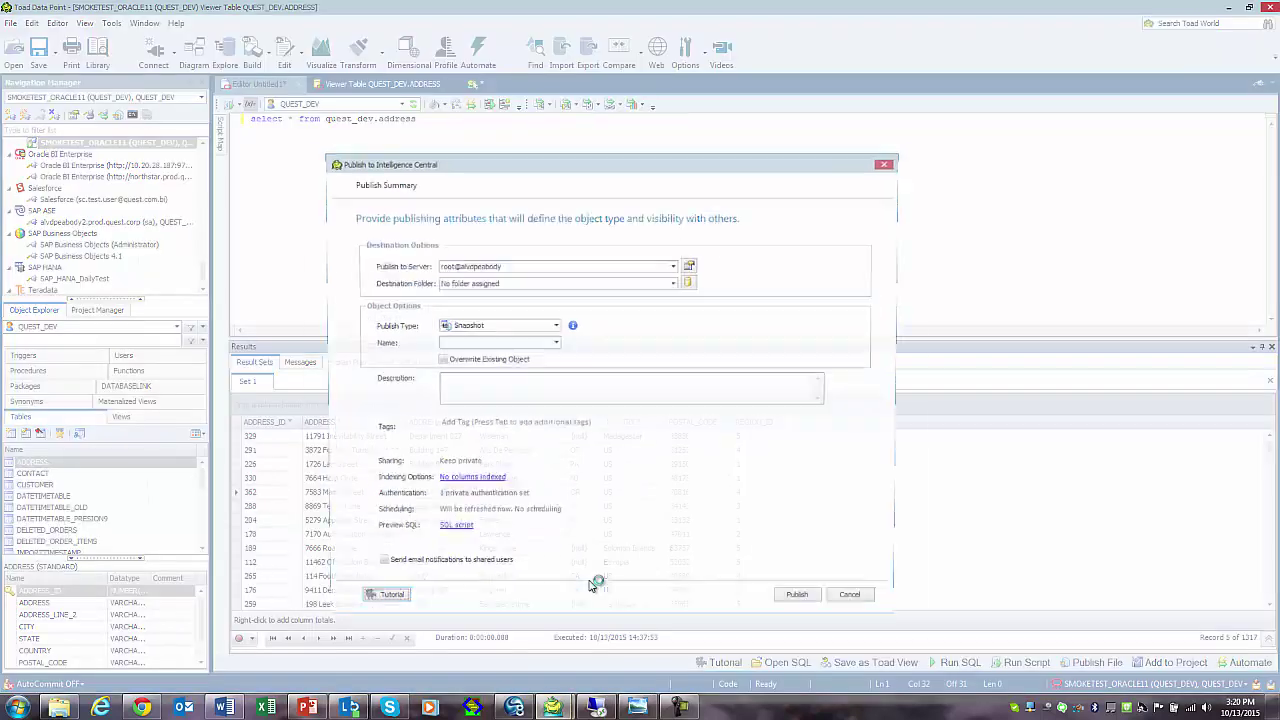
Step: Try the Dataset publish type for the address results and settle on View
left_click(555, 328)
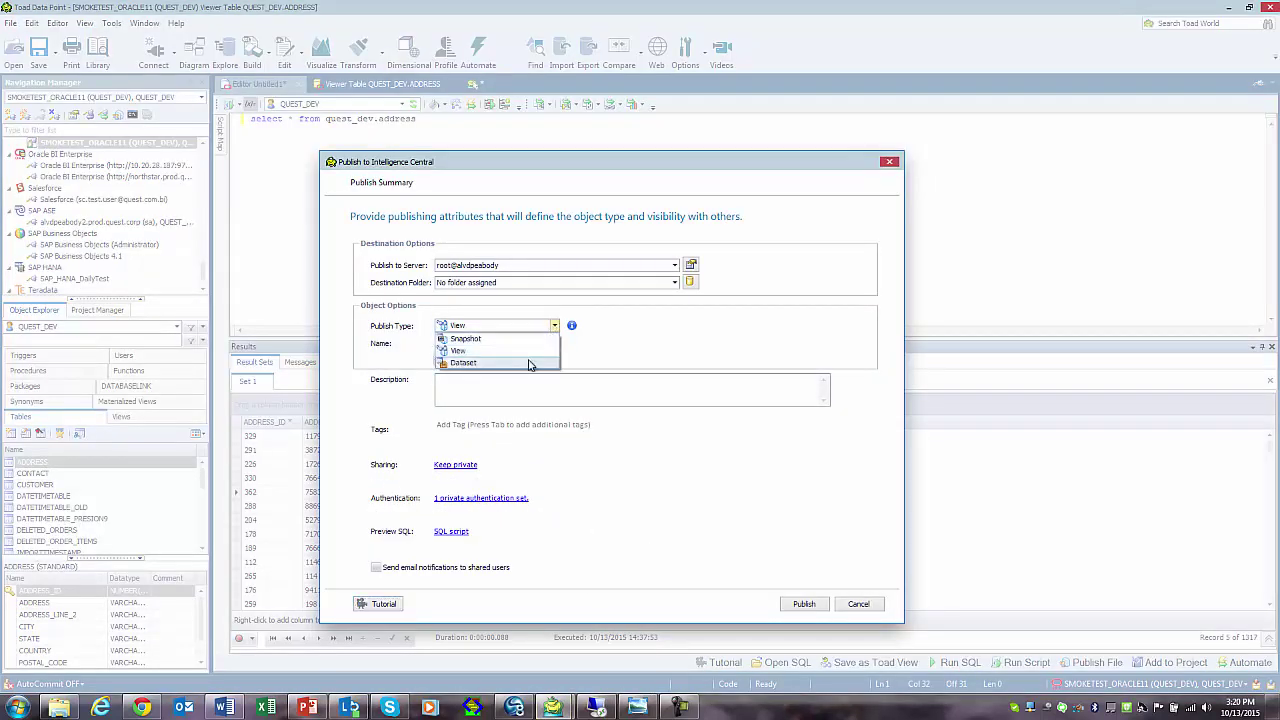
left_click(528, 368)
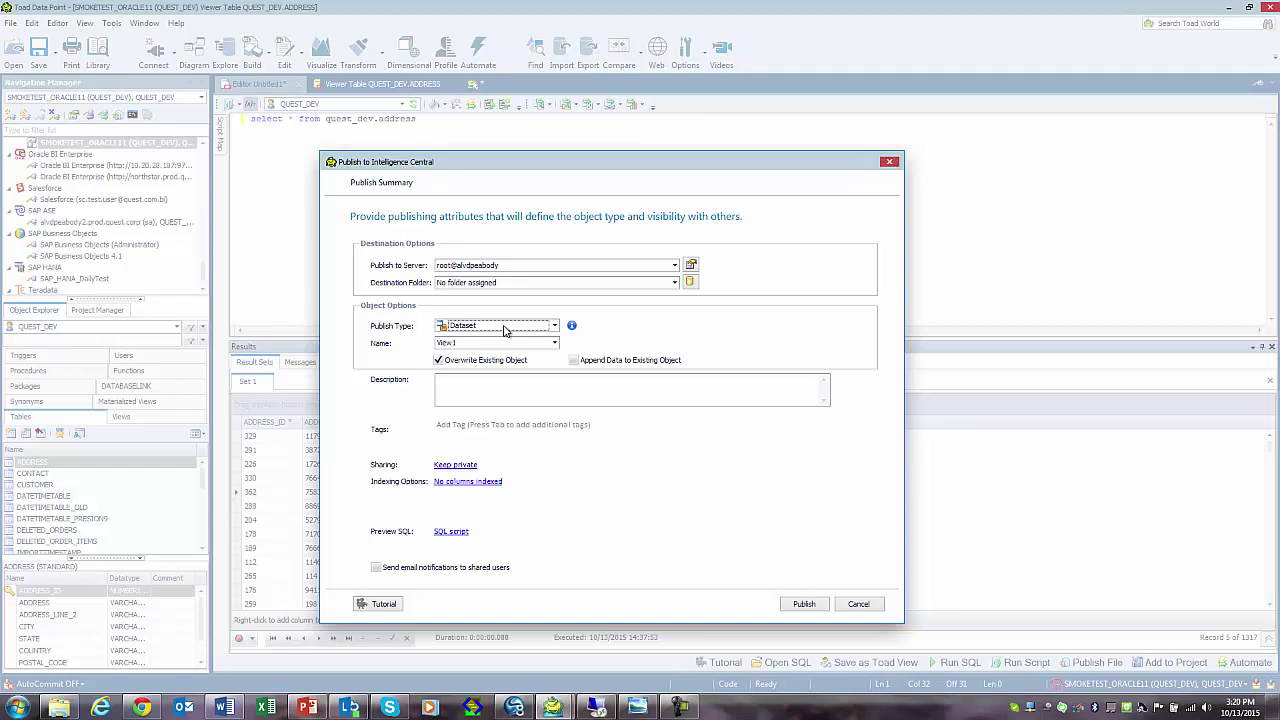
left_click(505, 330)
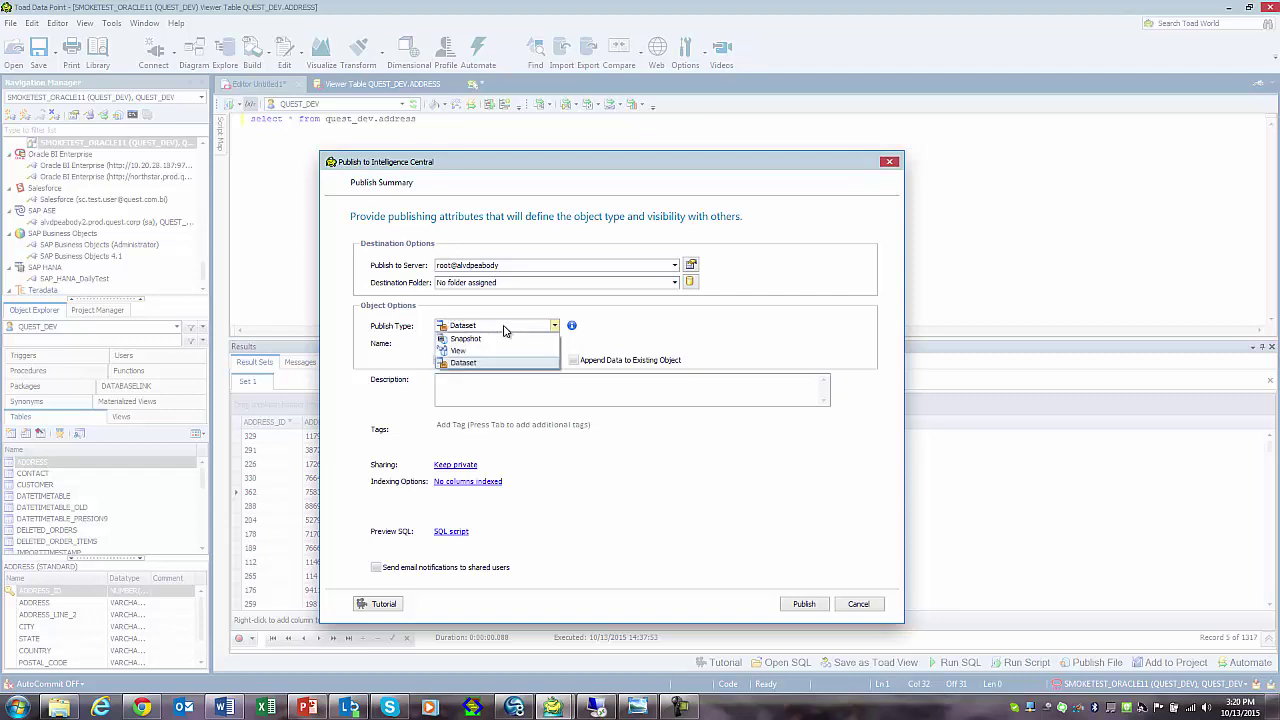
left_click(492, 352)
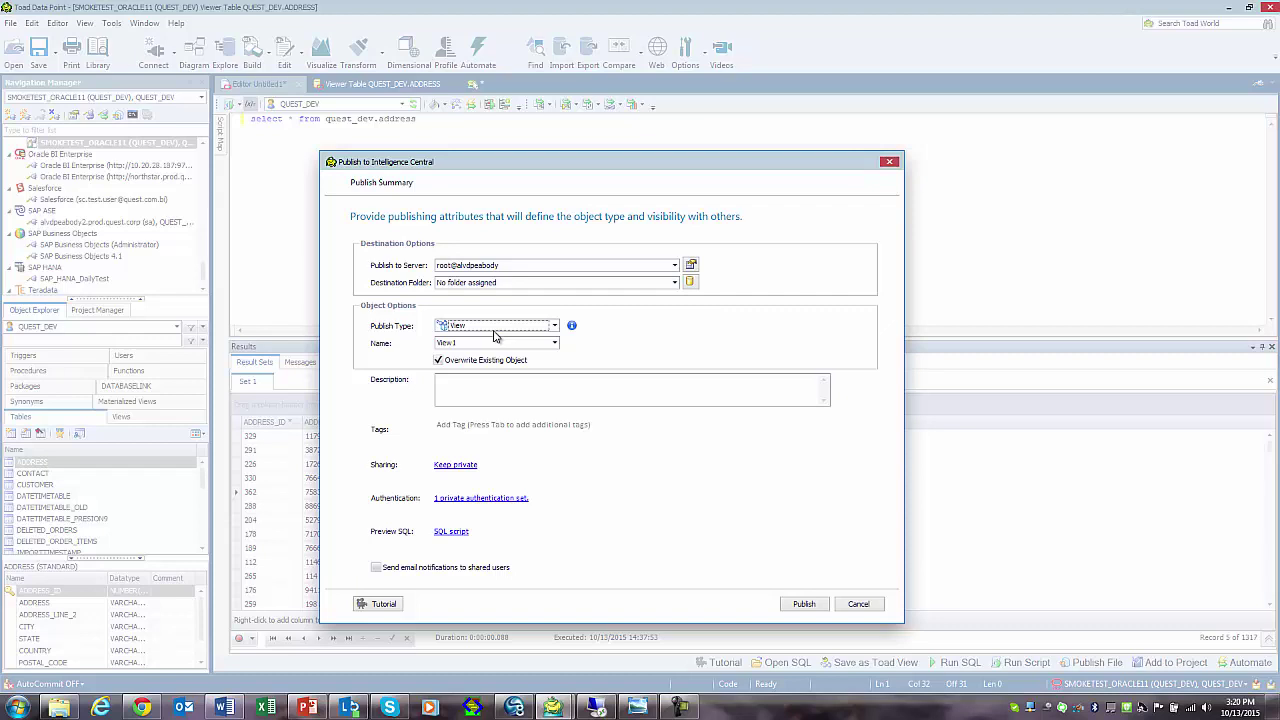
left_click(495, 330)
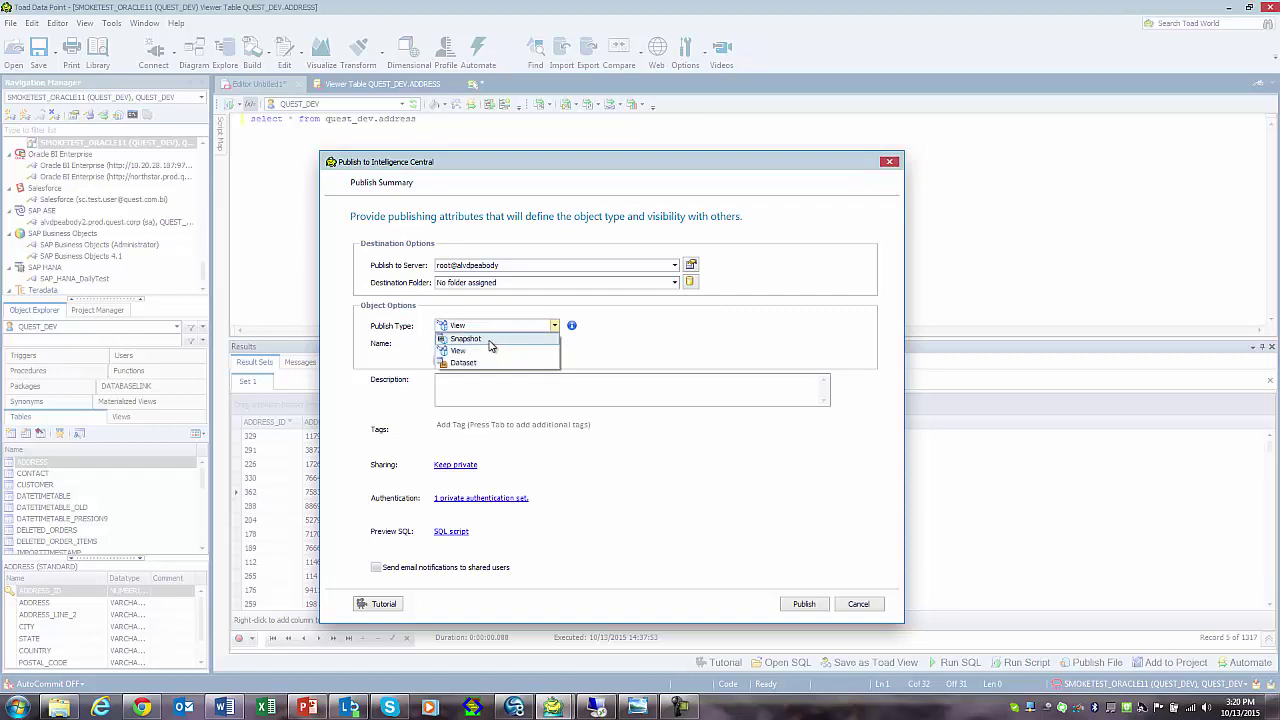
left_click(487, 351)
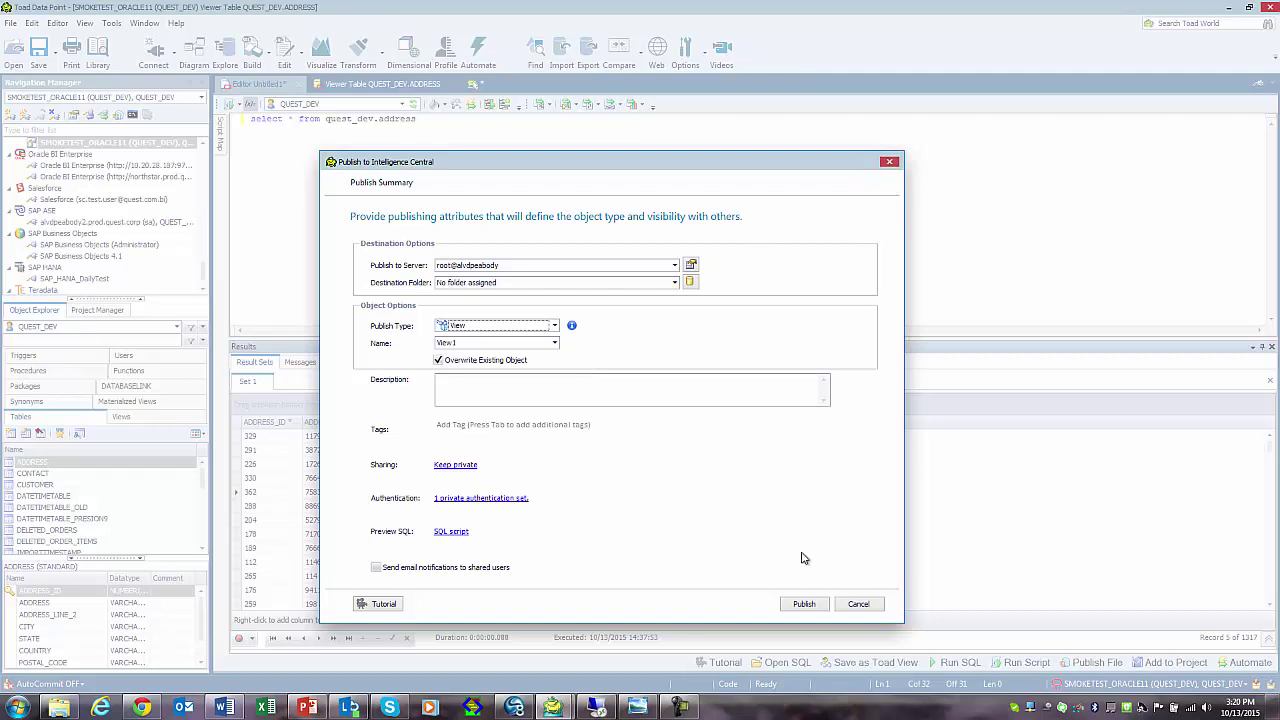
Step: Apply the QUEST_DEV authentication for the Oracle data source and publish View1, overwriting the existing object
left_click(450, 503)
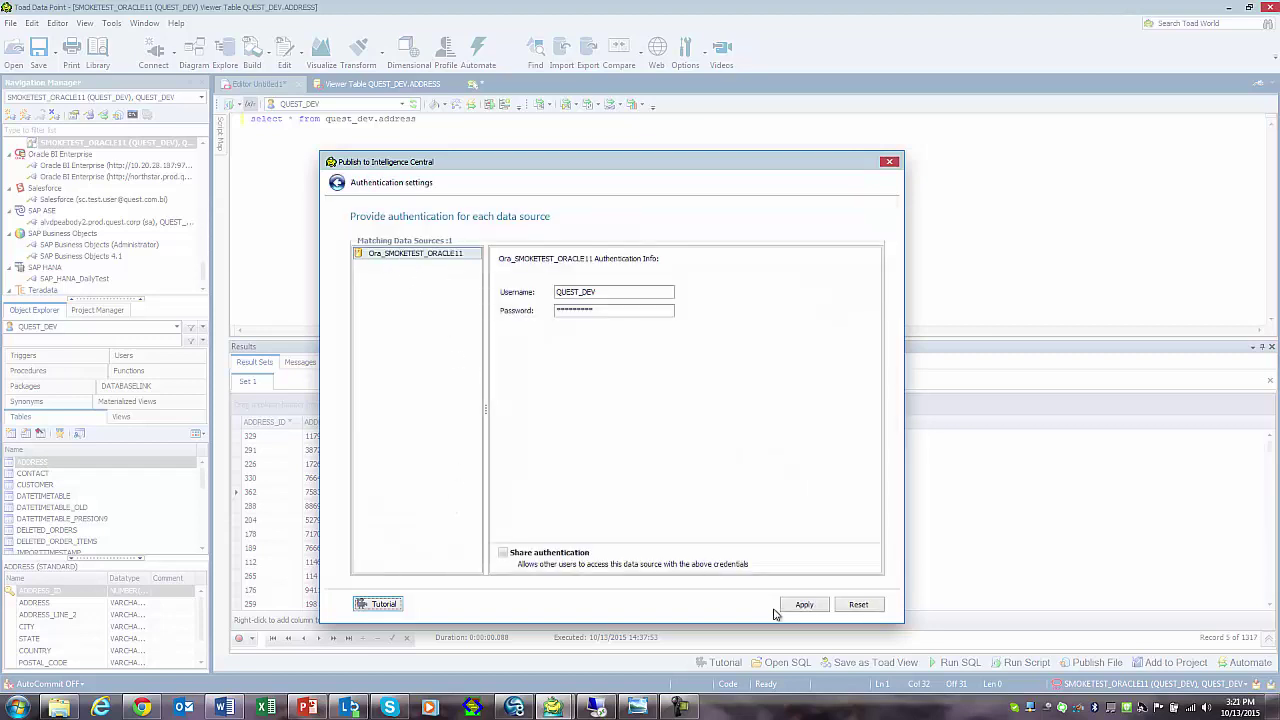
left_click(804, 604)
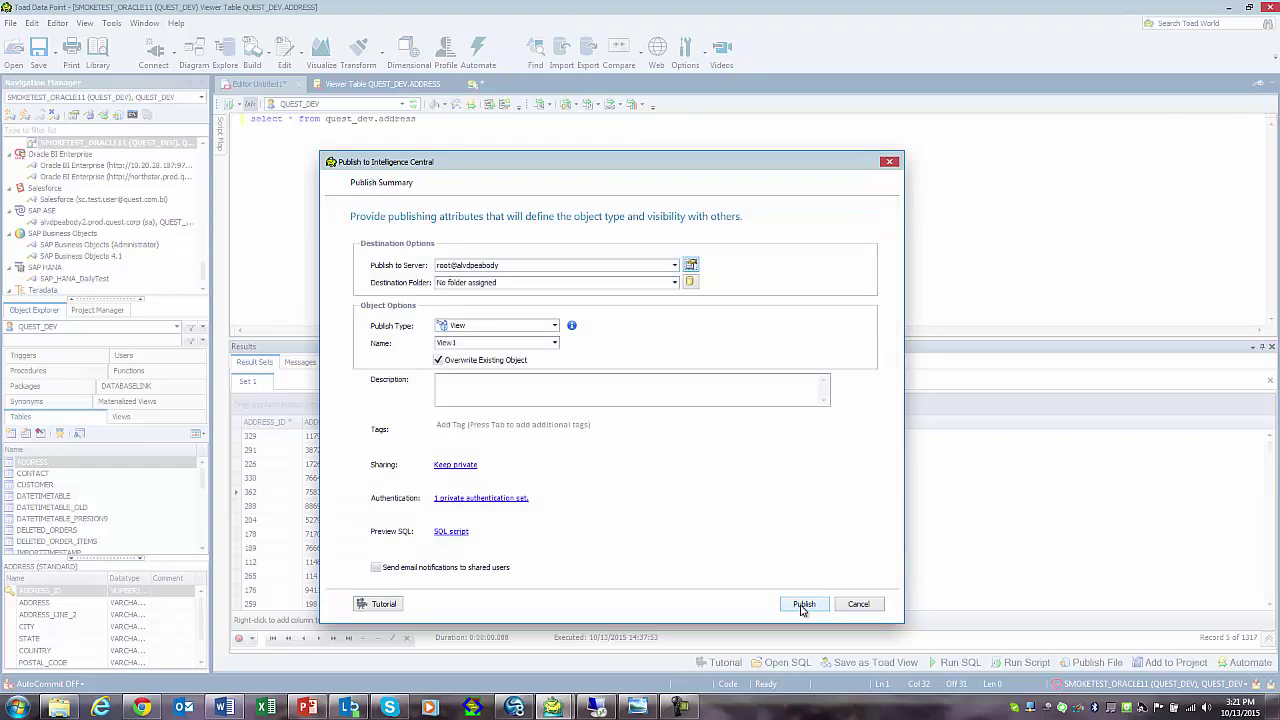
left_click(803, 605)
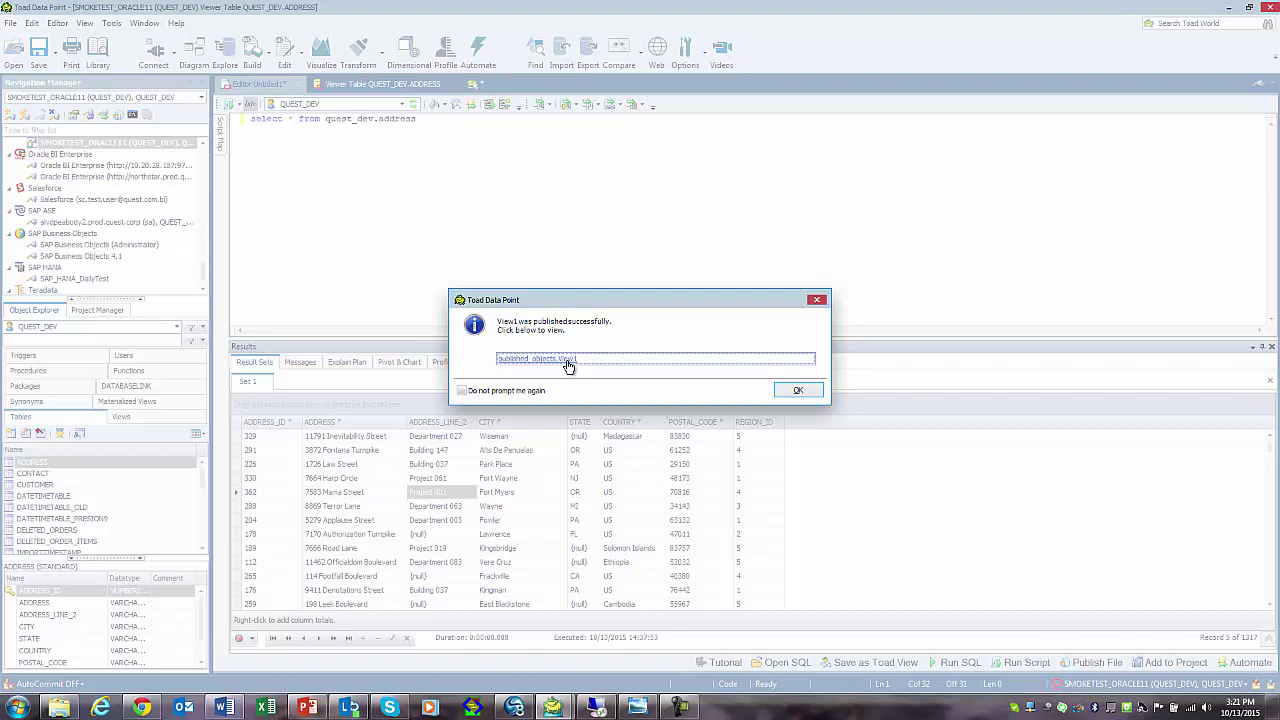
Step: Open the published View1 object and display its data
left_click(567, 366)
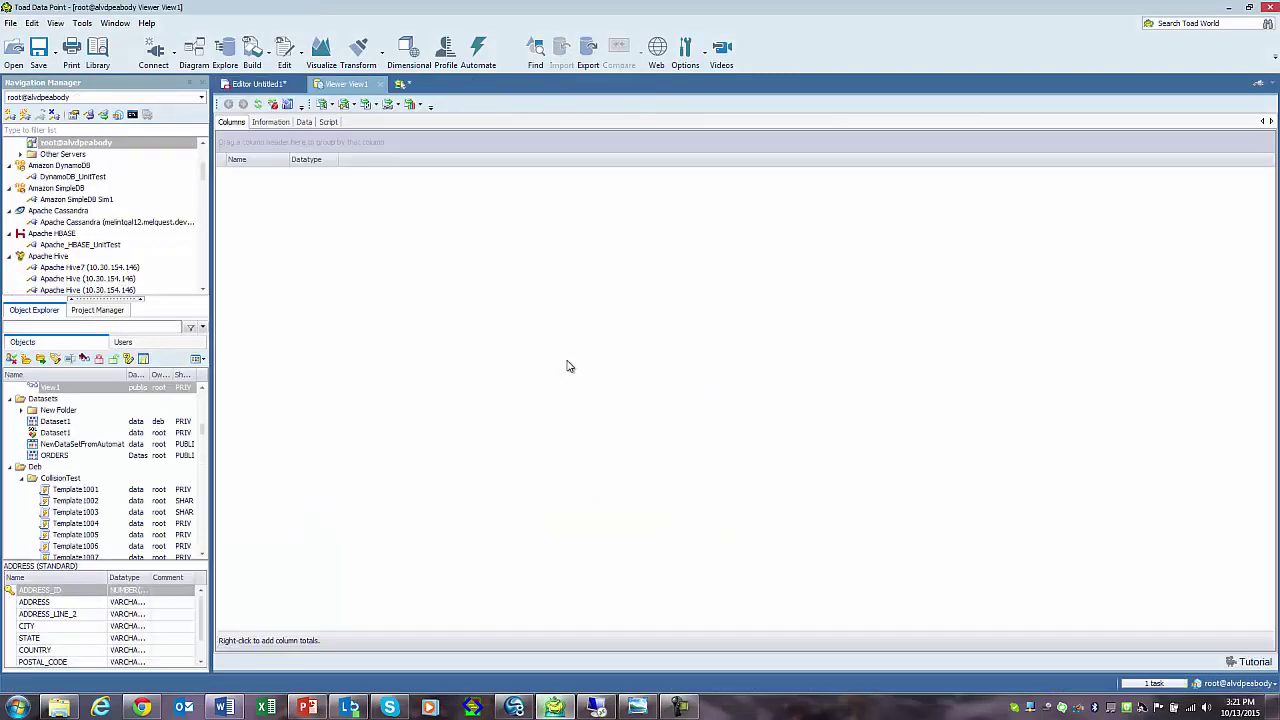
left_click(306, 123)
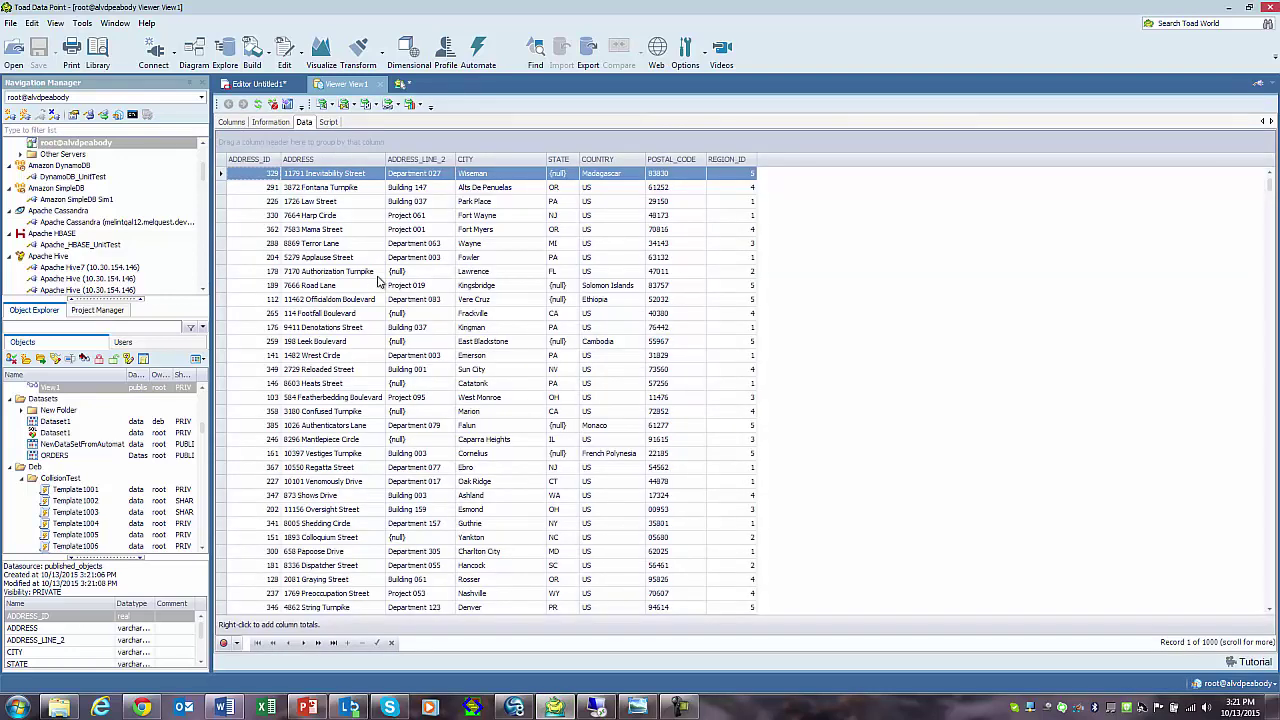
Step: Switch back to the SMOKETEST_ORACLE11 connection and send the quest_dev.address query results from the SQL editor to Publish Data
left_click(152, 101)
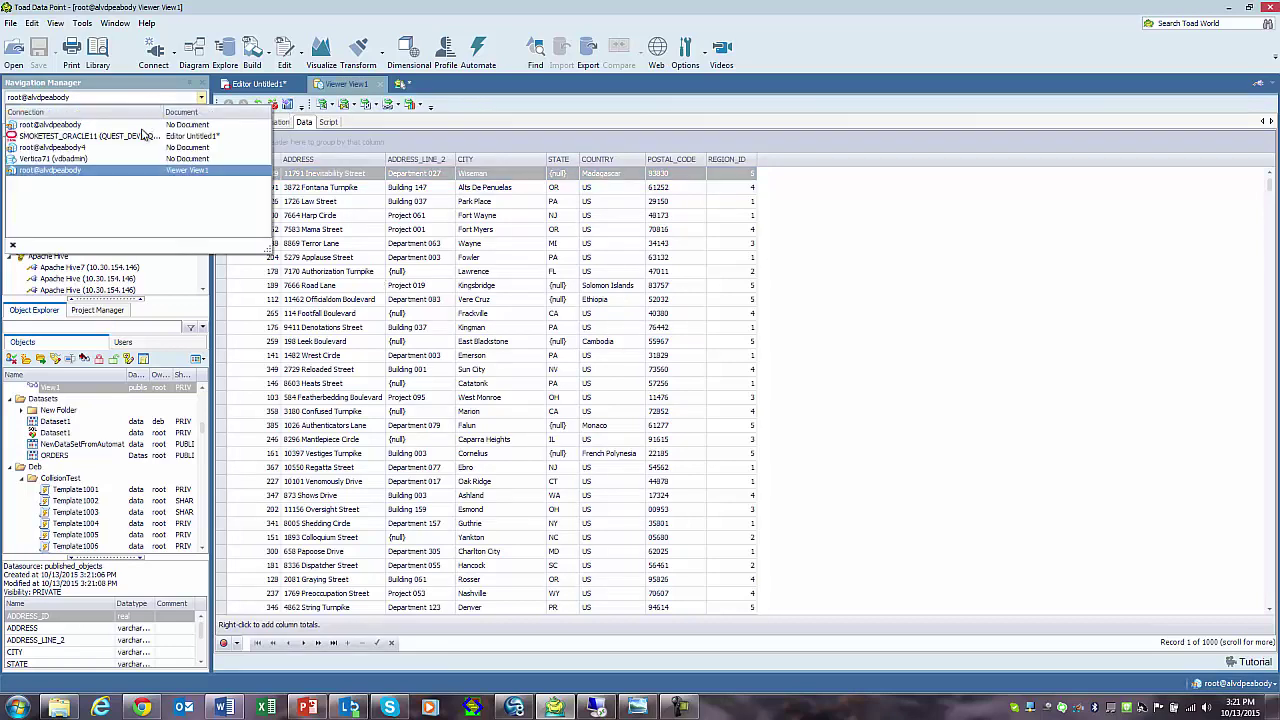
left_click(229, 230)
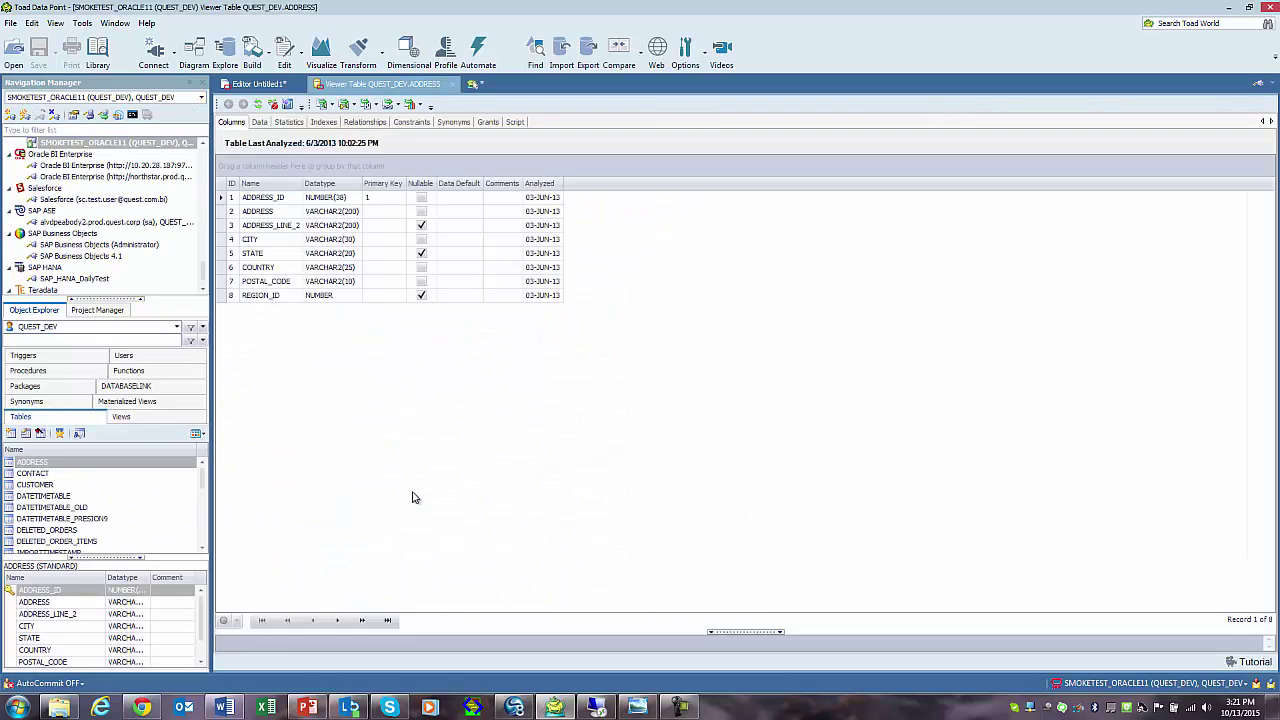
left_click(279, 86)
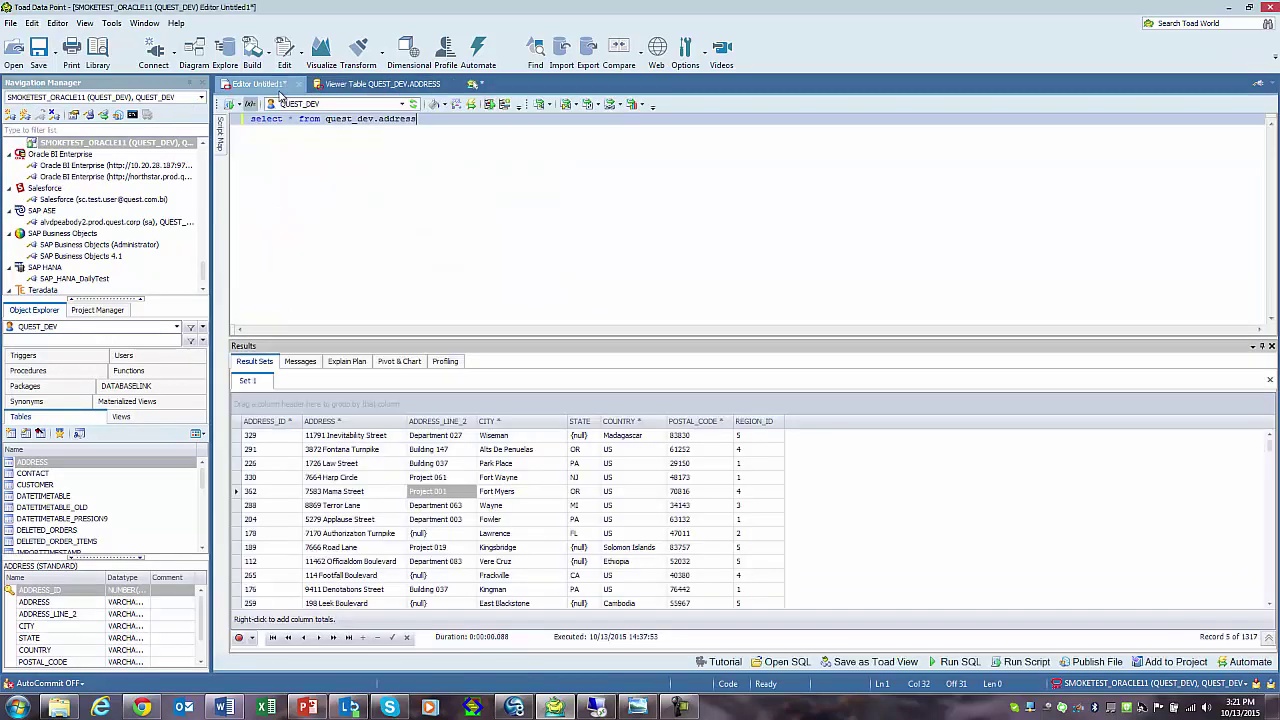
right_click(370, 479)
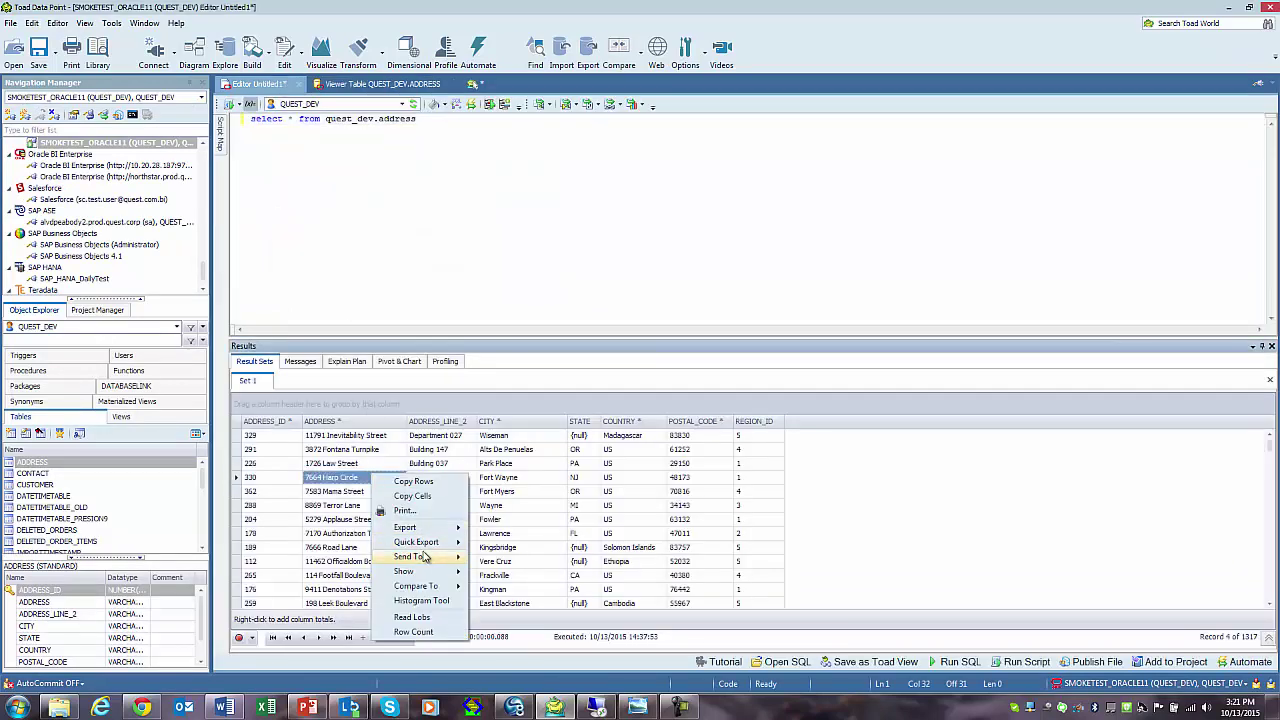
mouse_move(418, 557)
left_click(530, 581)
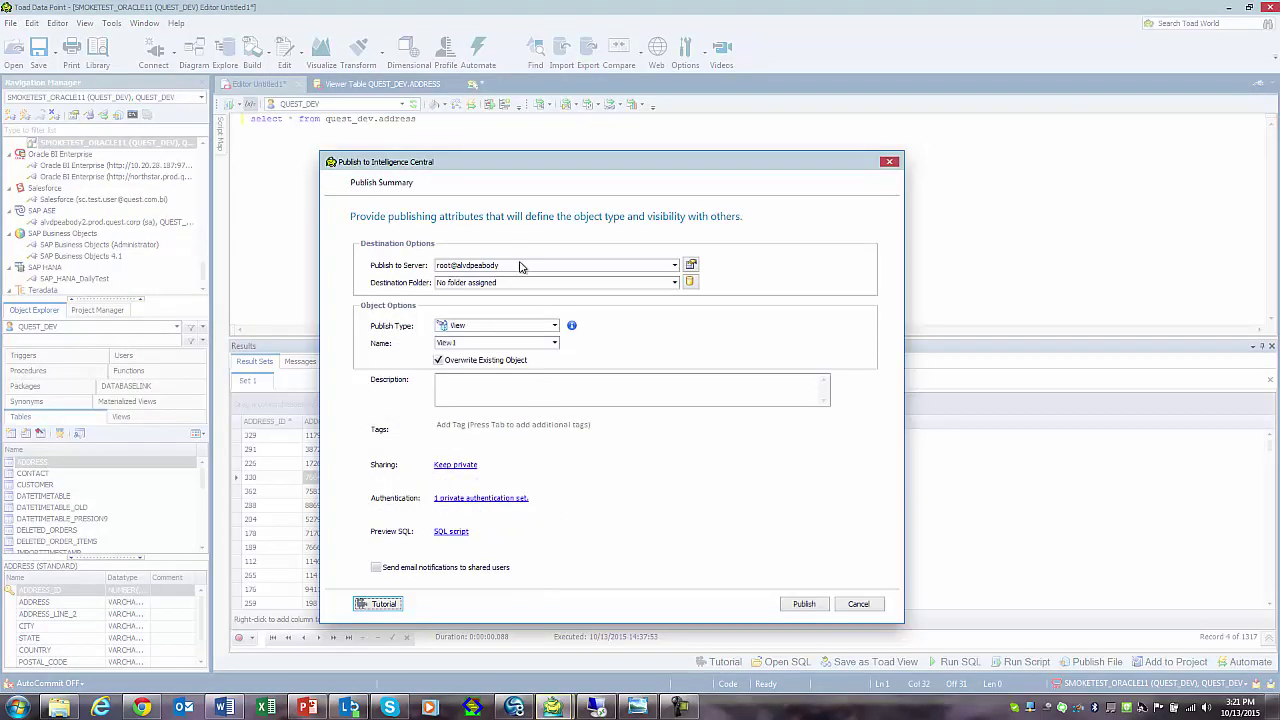
Step: Try to publish View1 to the root@alvdpeabody4 server, read the resulting message and dismiss it
left_click(524, 268)
left_click(533, 351)
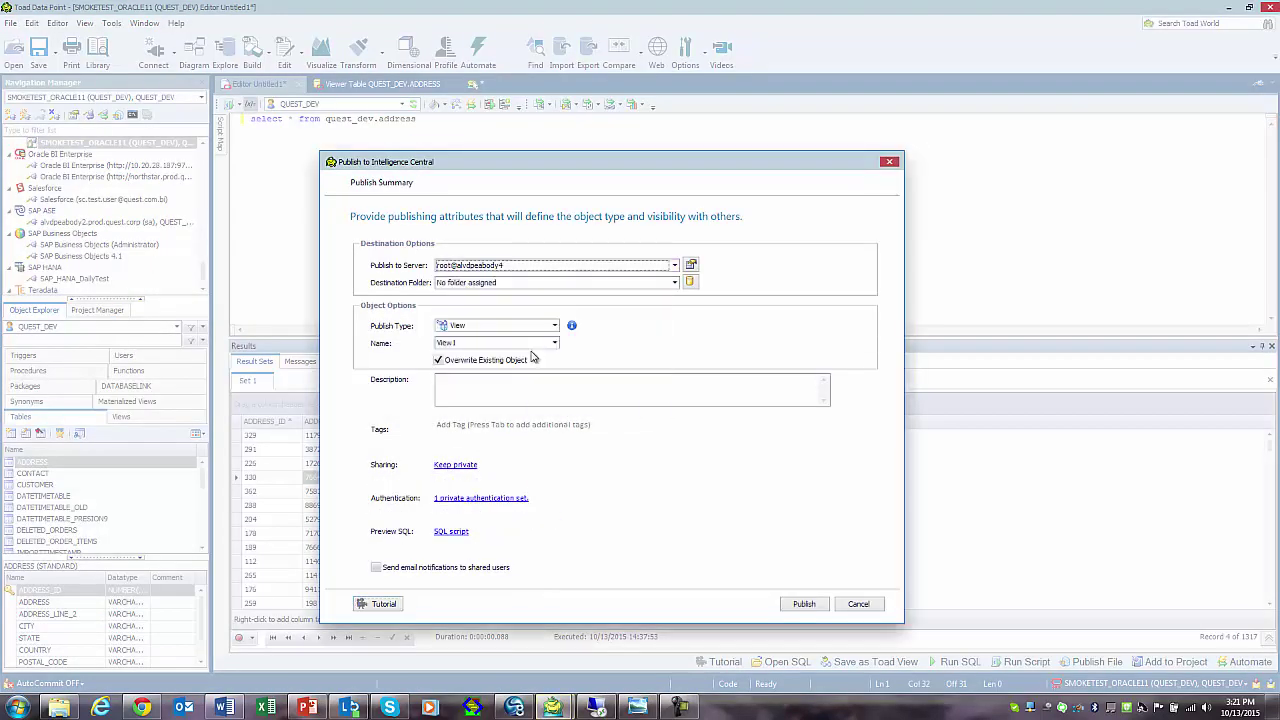
left_click(801, 604)
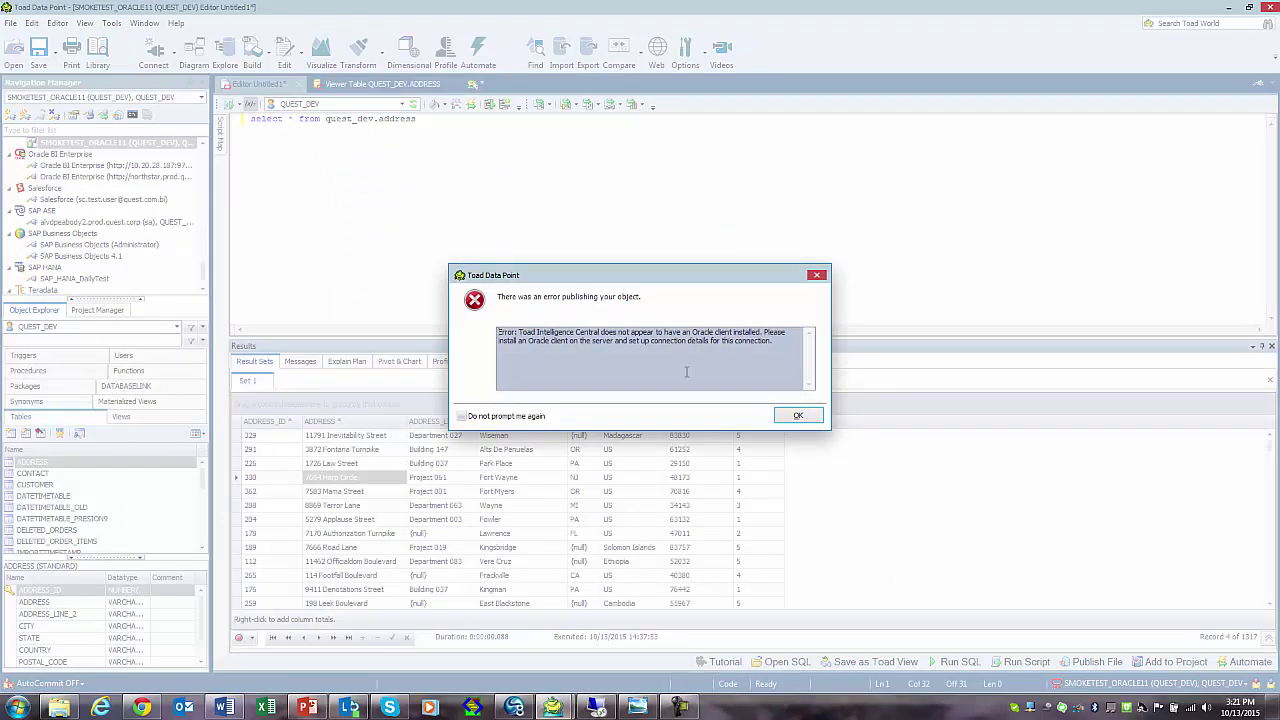
left_click_drag(692, 333, 761, 332)
left_click(787, 347)
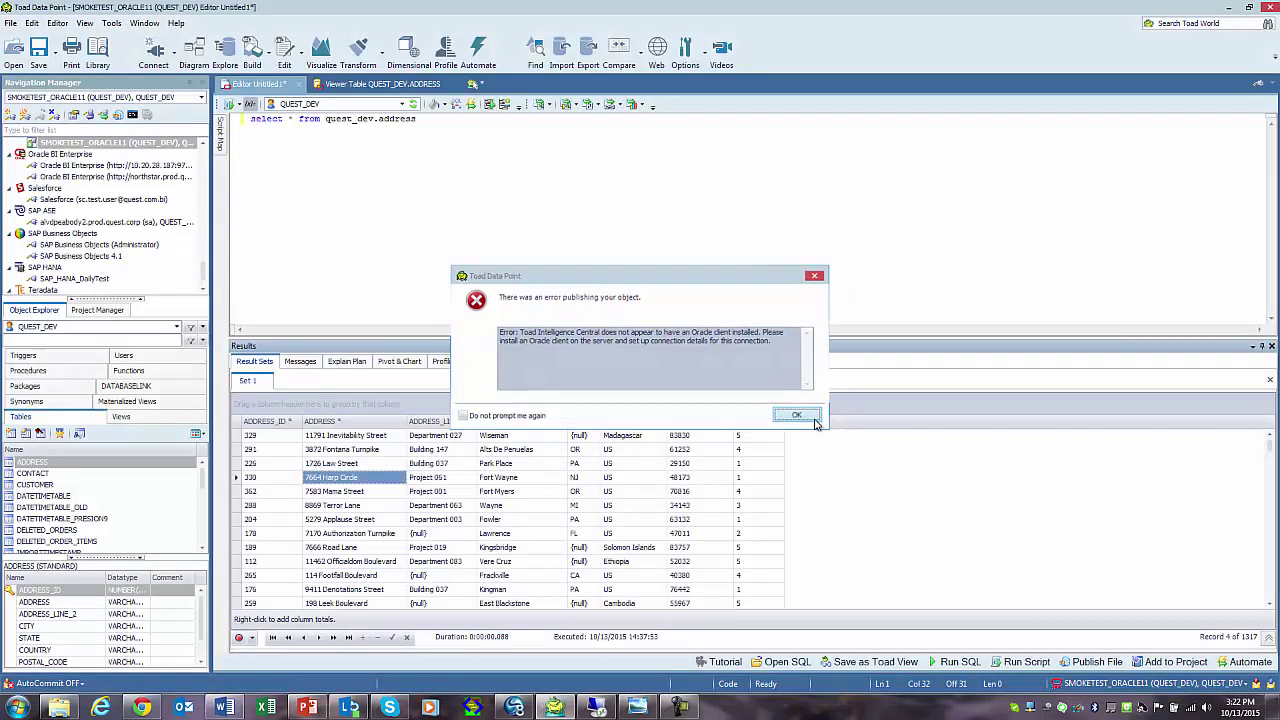
left_click(797, 418)
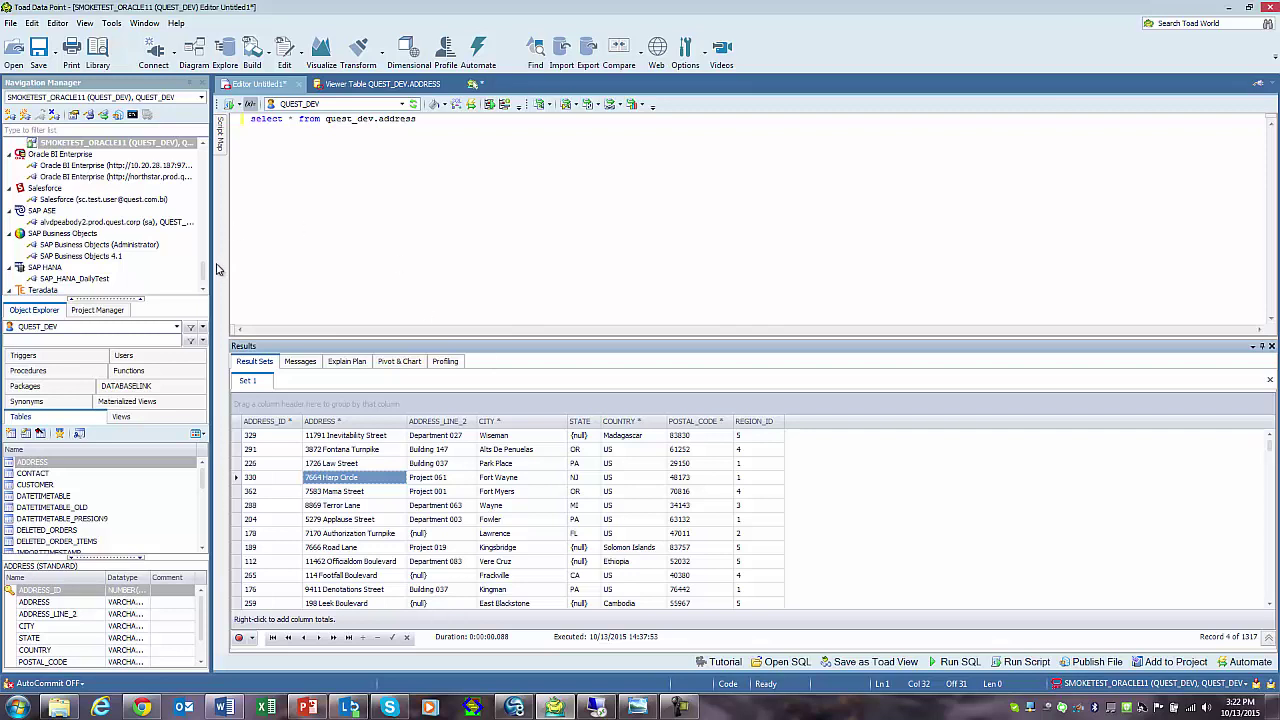
Step: Activate the Vertica71 ODBC connection and open its connection properties
left_click_drag(200, 272, 200, 255)
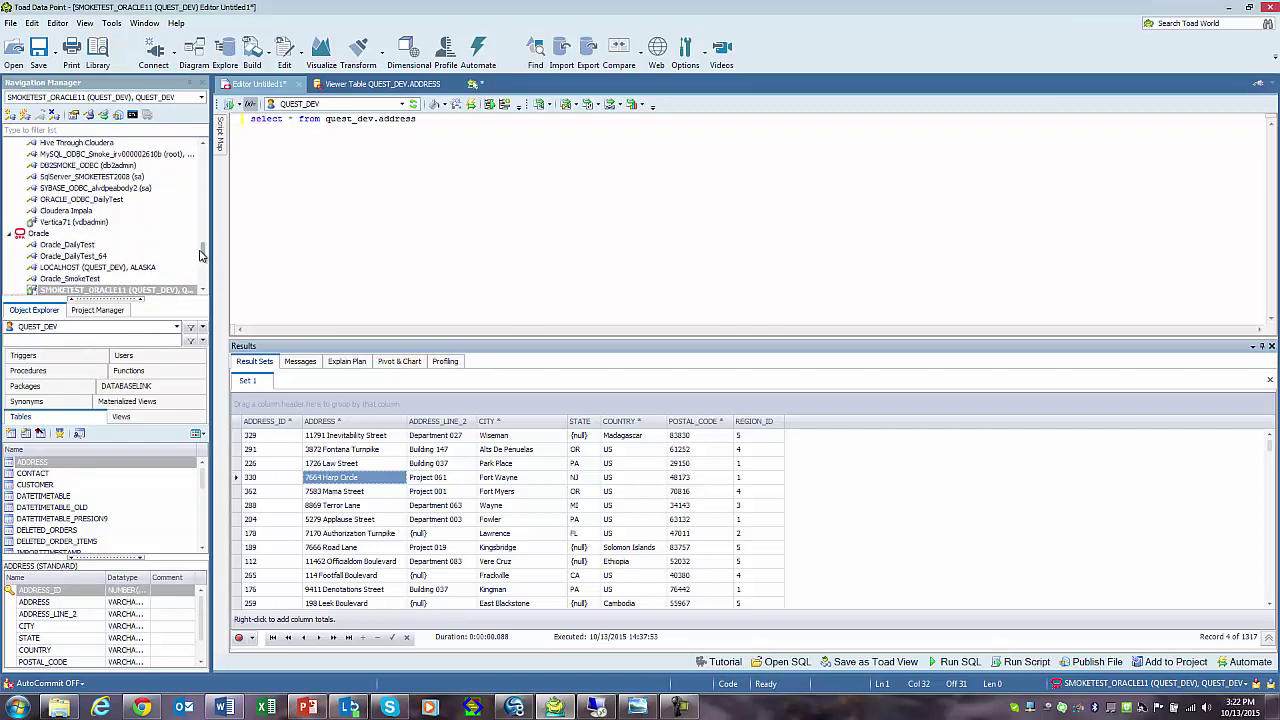
left_click(102, 226)
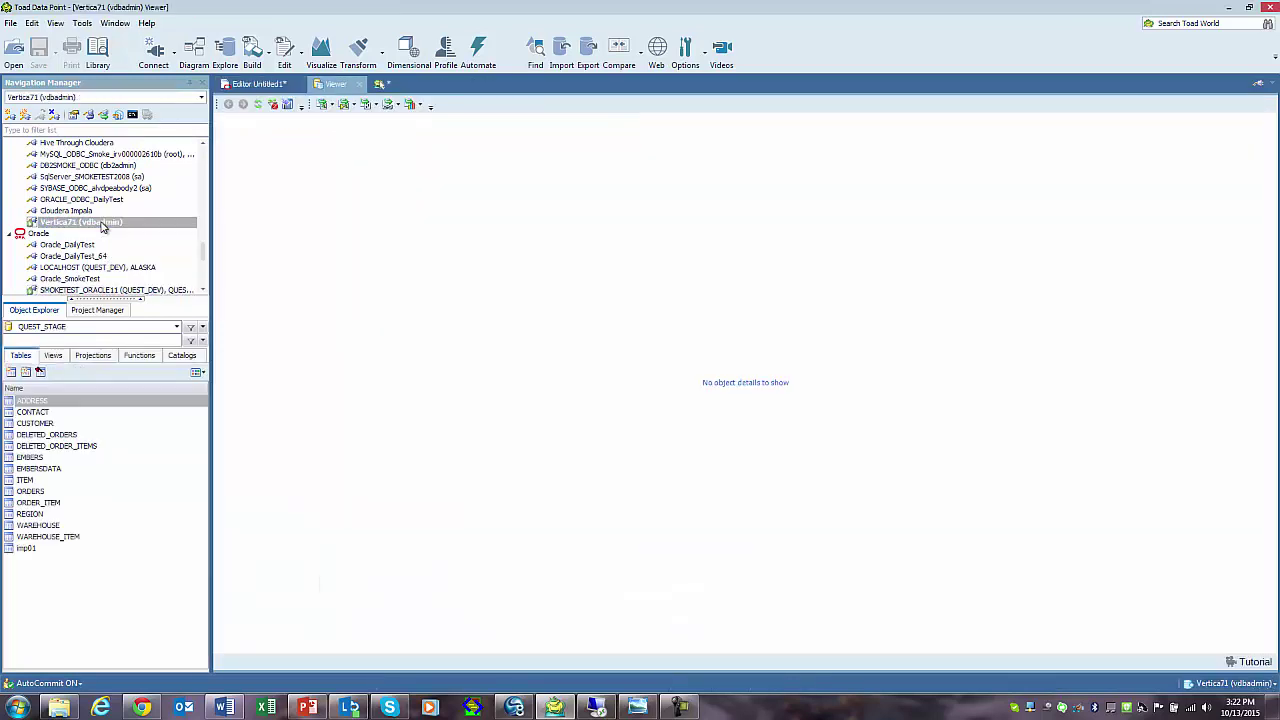
right_click(102, 228)
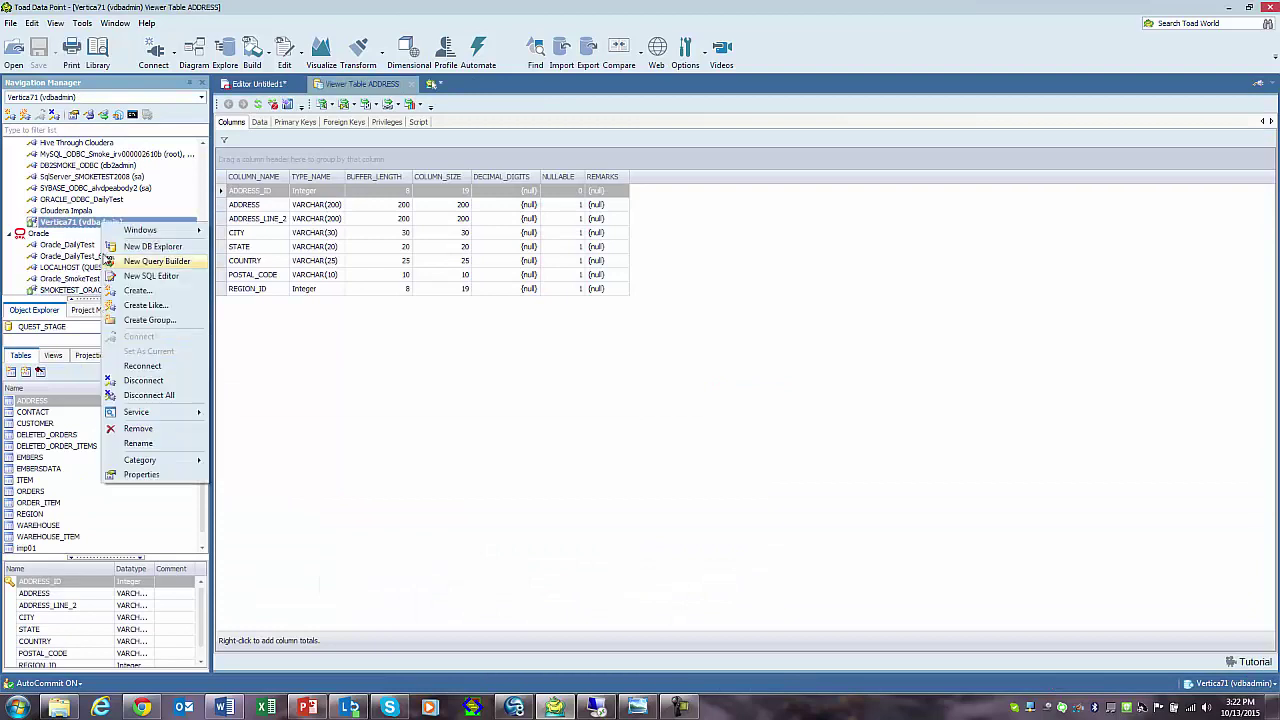
left_click(165, 477)
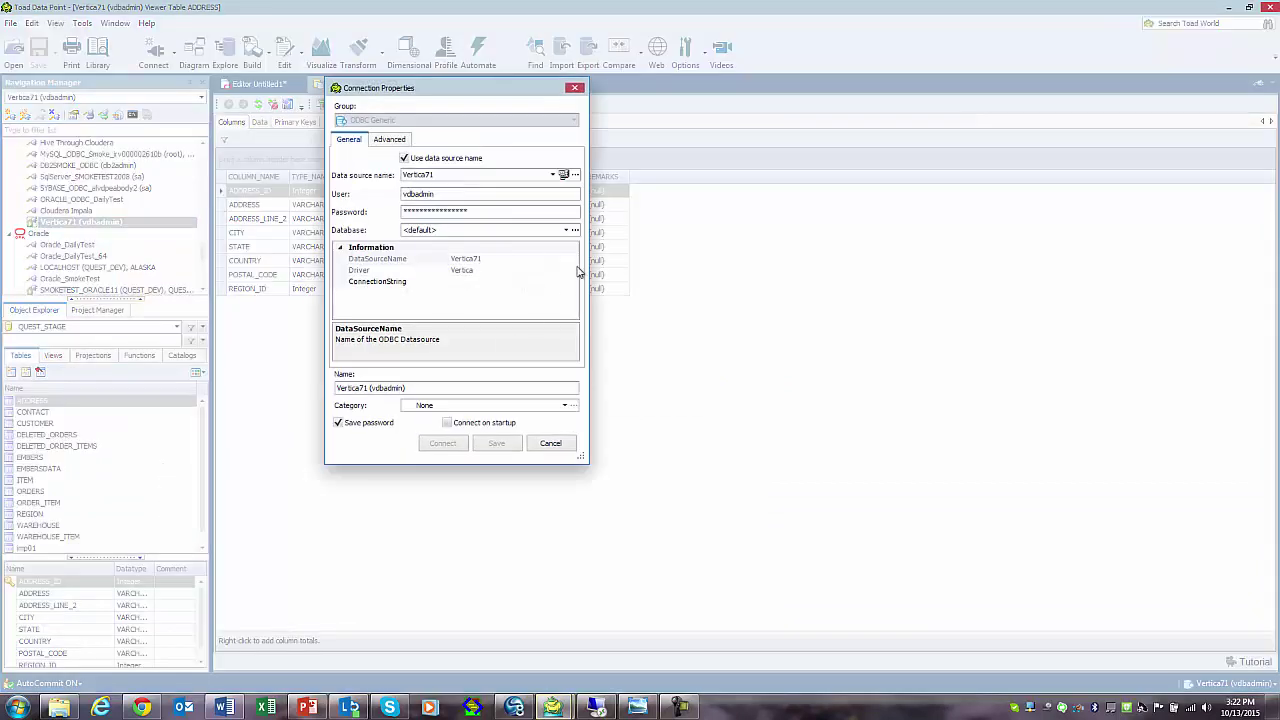
Step: Examine the Vertica71 entry among the local ODBC system data sources, then close the connection properties
left_click(564, 175)
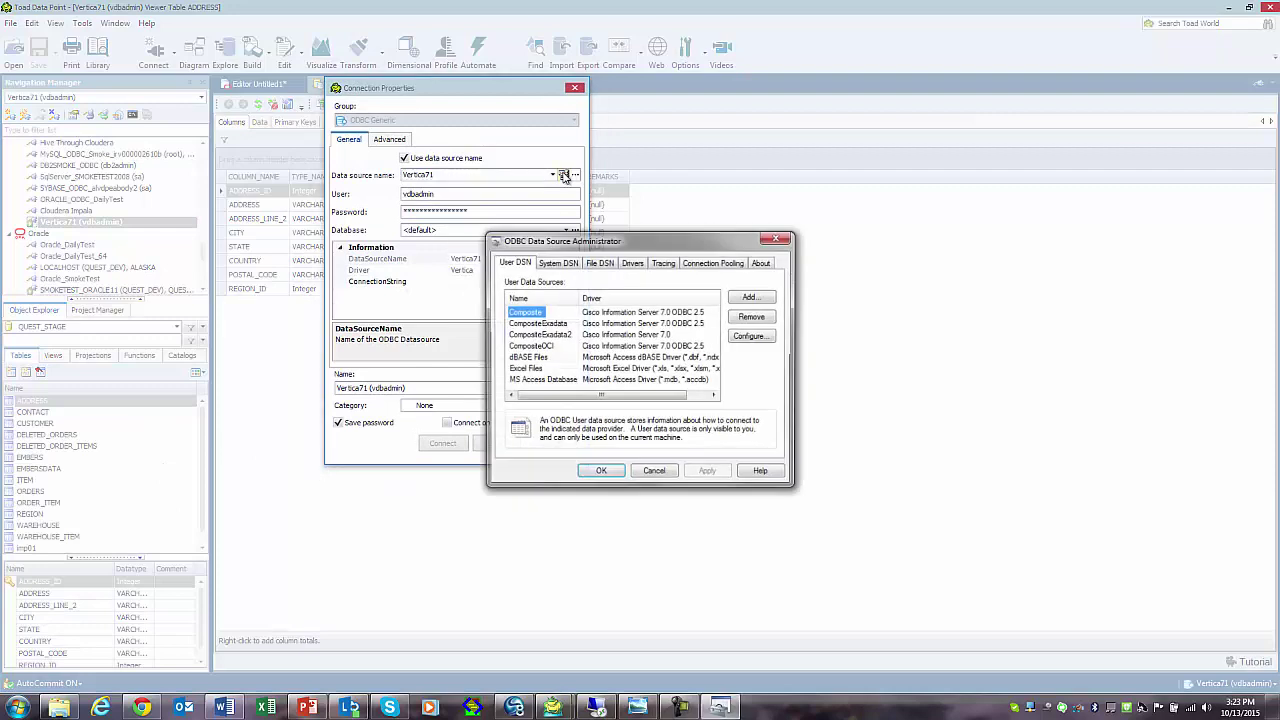
left_click(557, 262)
scroll(702, 348, "down", 2)
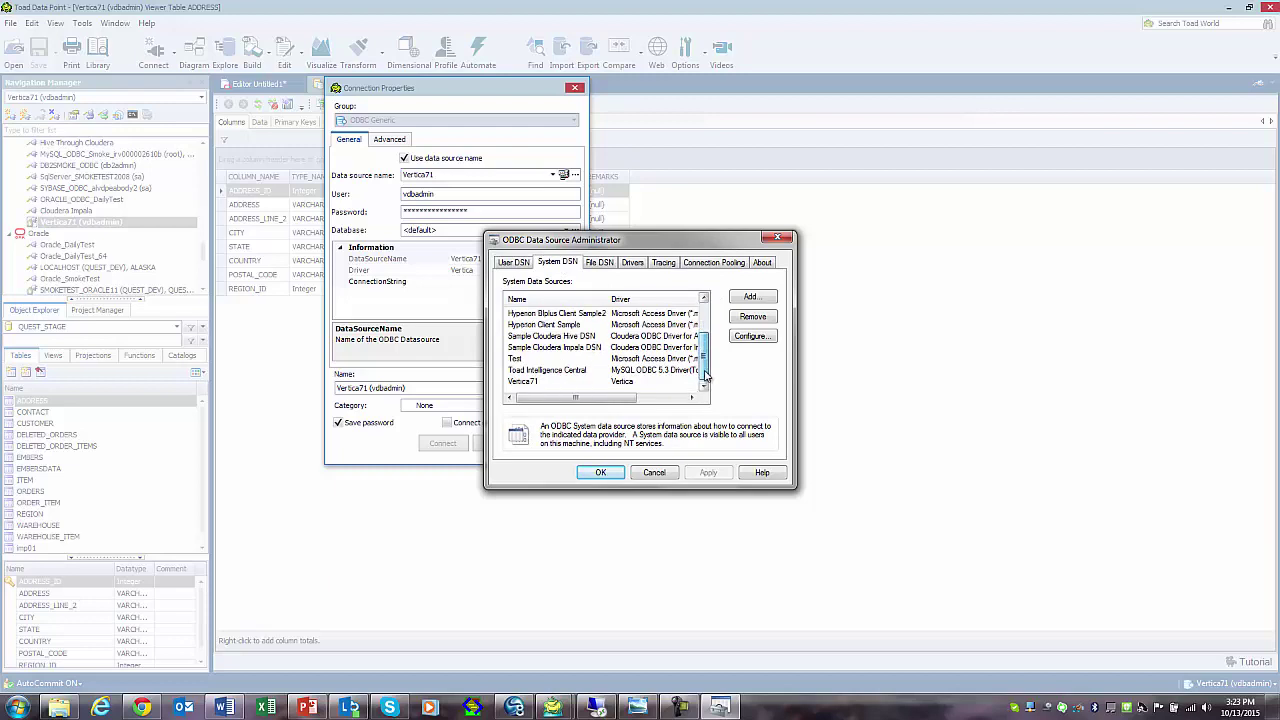
left_click(524, 381)
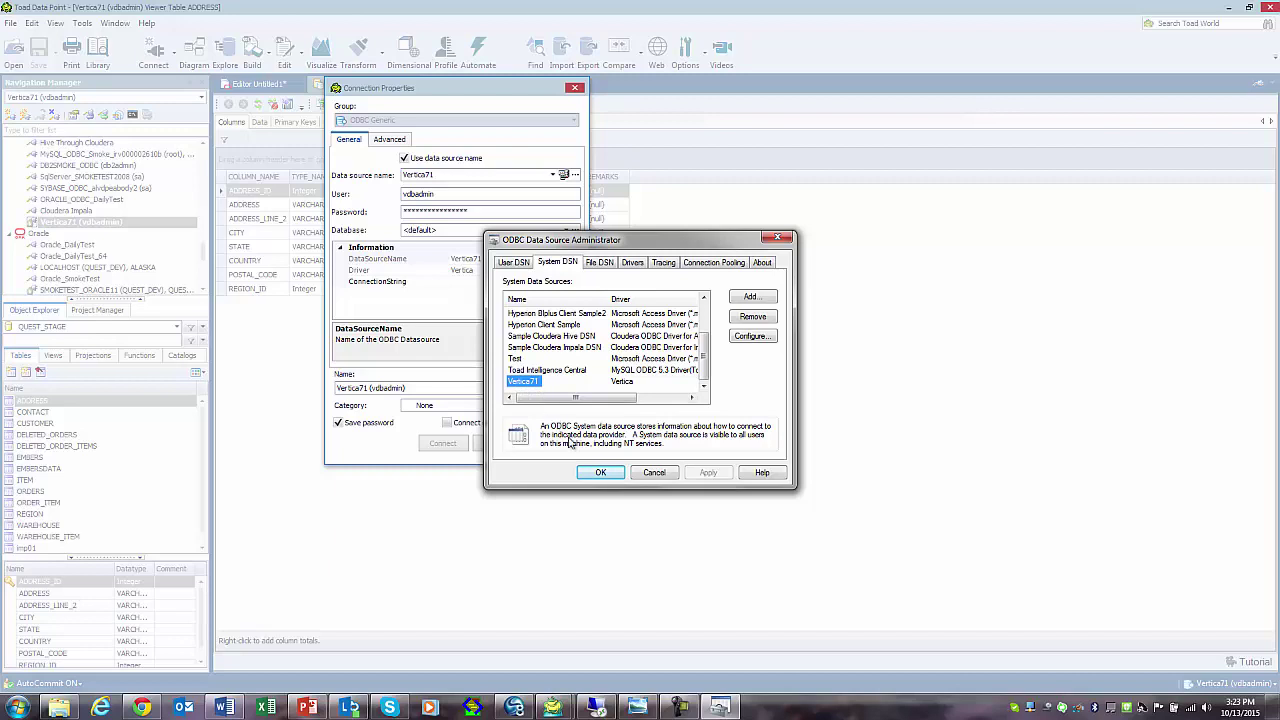
left_click(596, 472)
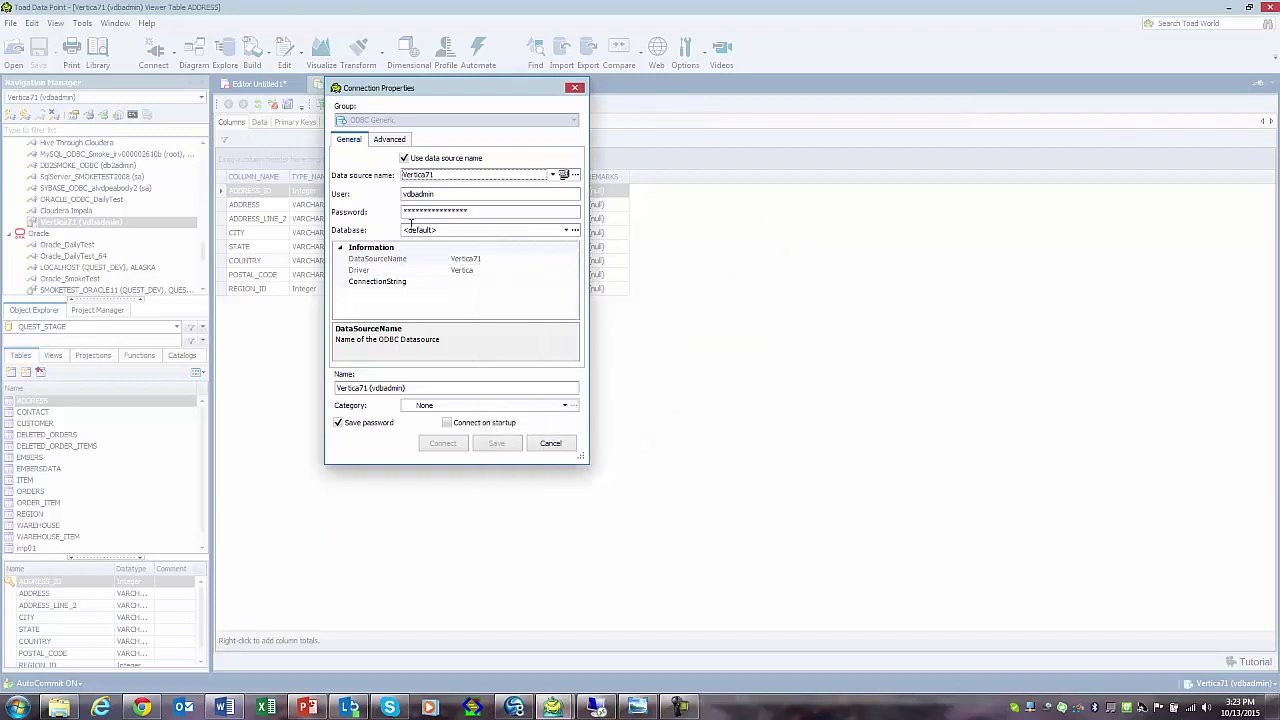
left_click(576, 89)
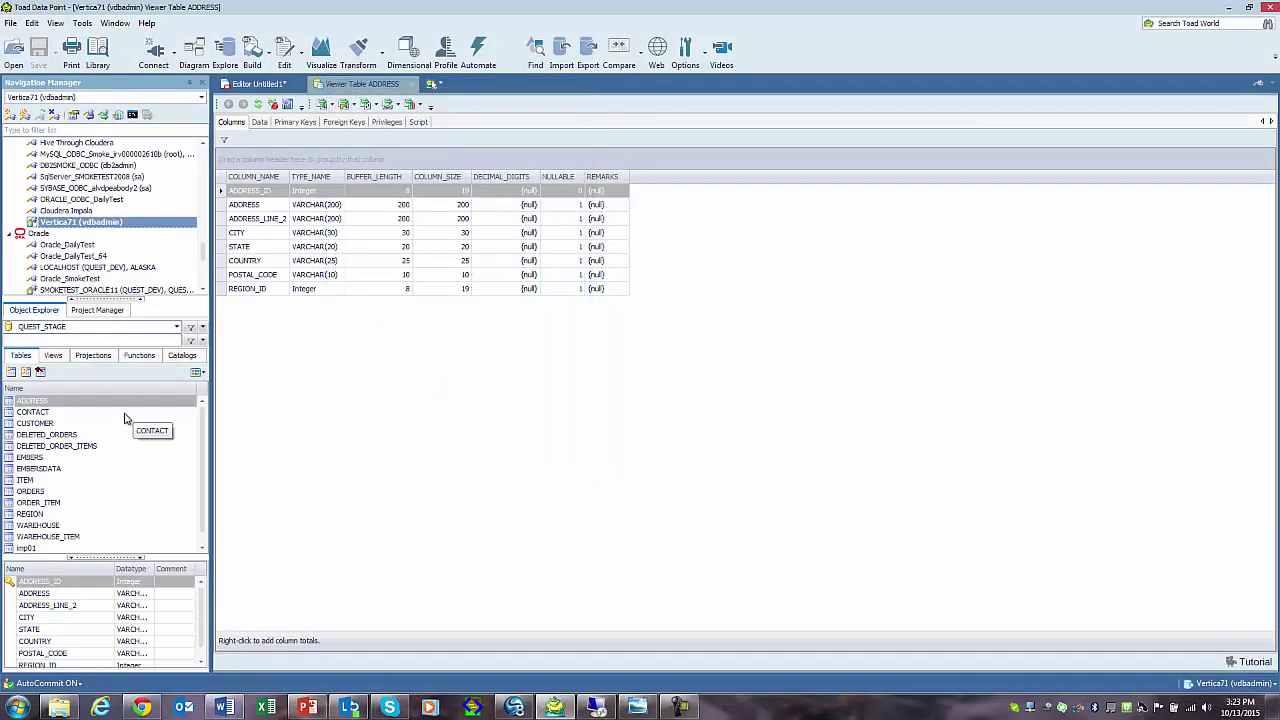
Step: Try to publish the Vertica ADDRESS table as View1 to the root@alvdpeabody server, then read and dismiss the message
right_click(125, 402)
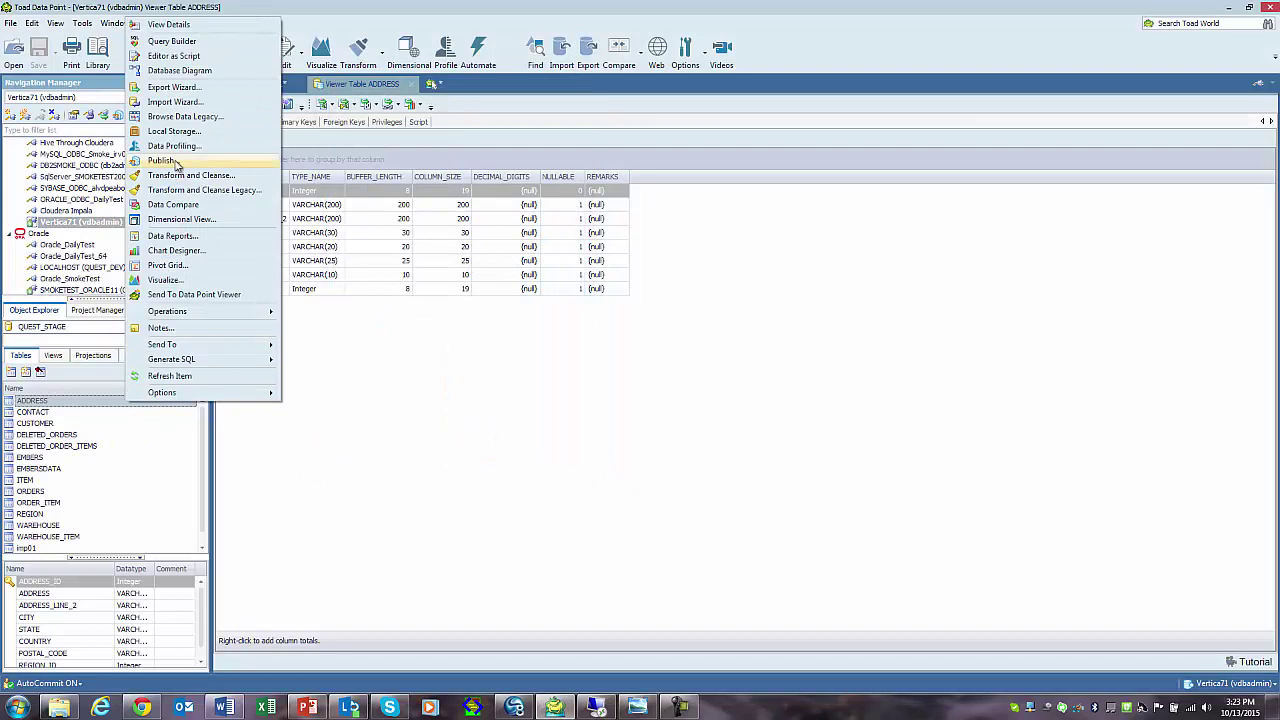
left_click(175, 160)
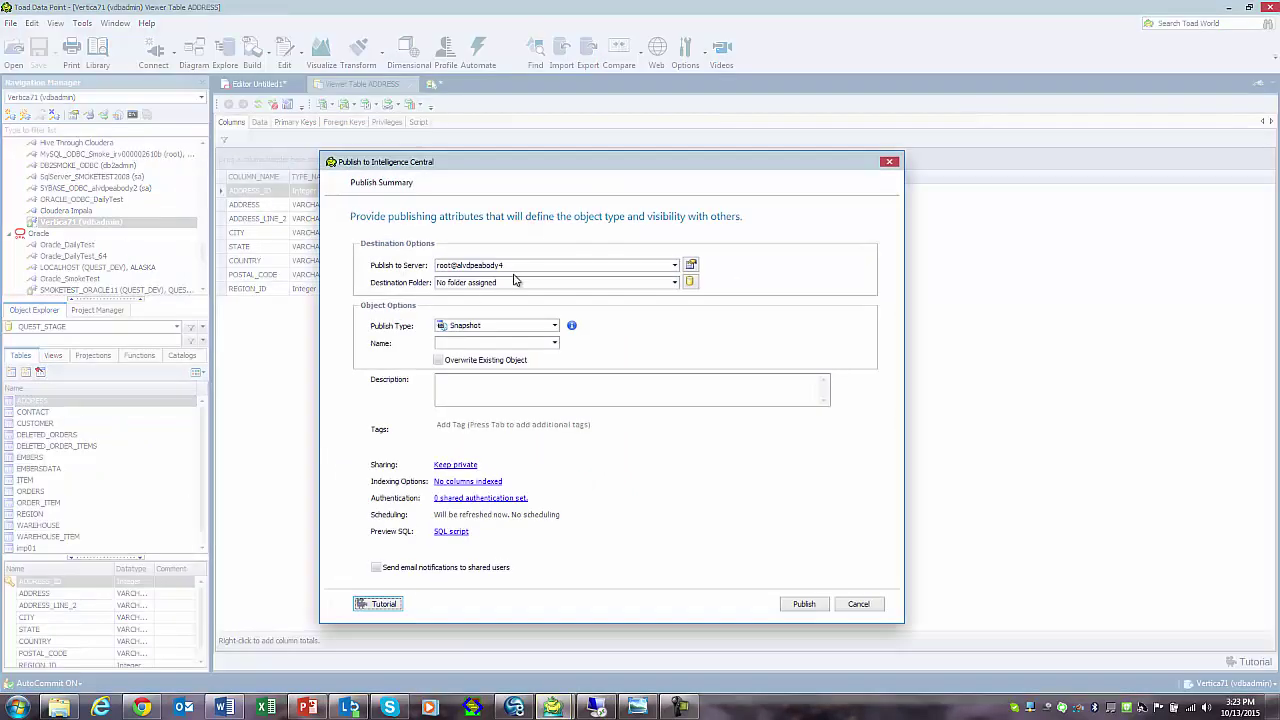
left_click(515, 266)
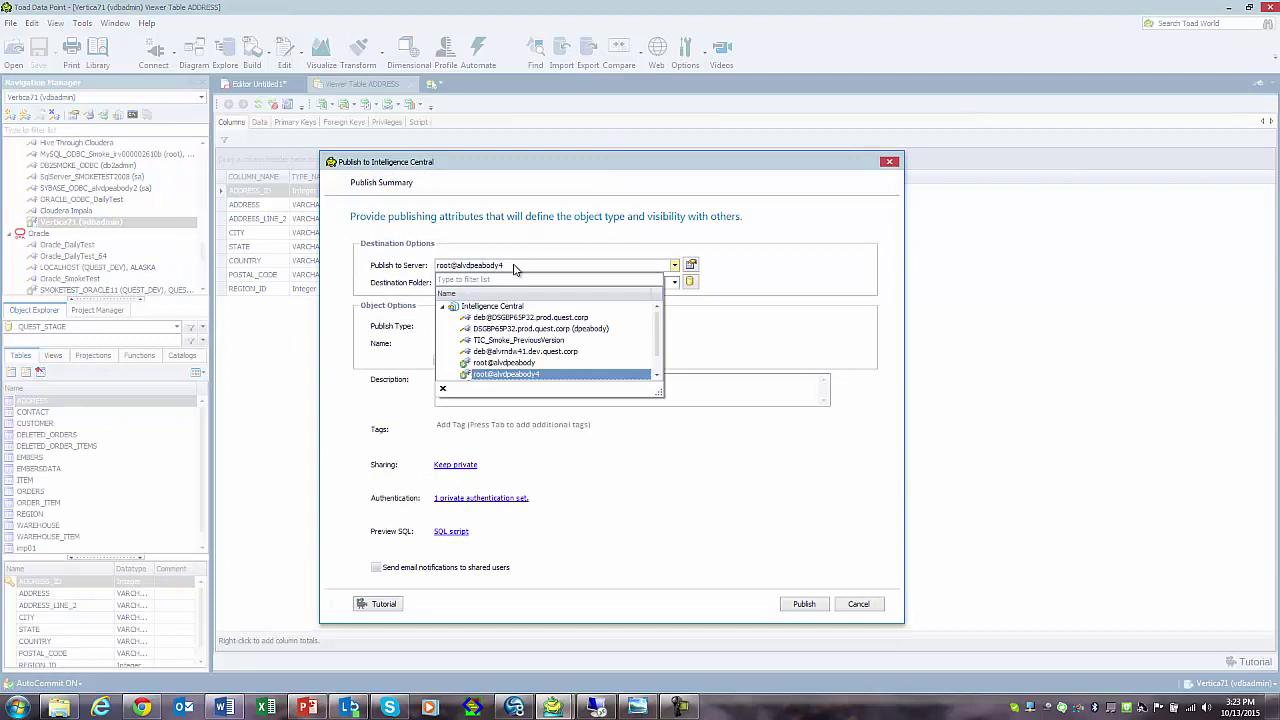
left_click(511, 363)
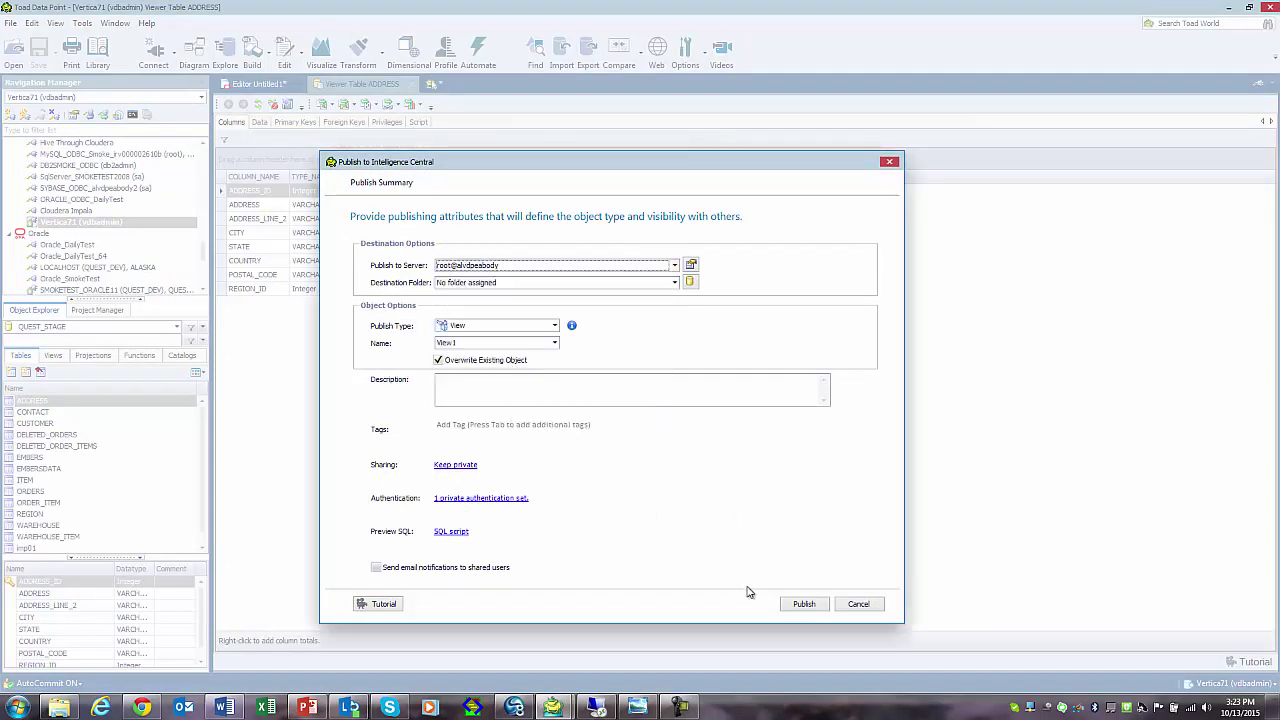
left_click(797, 605)
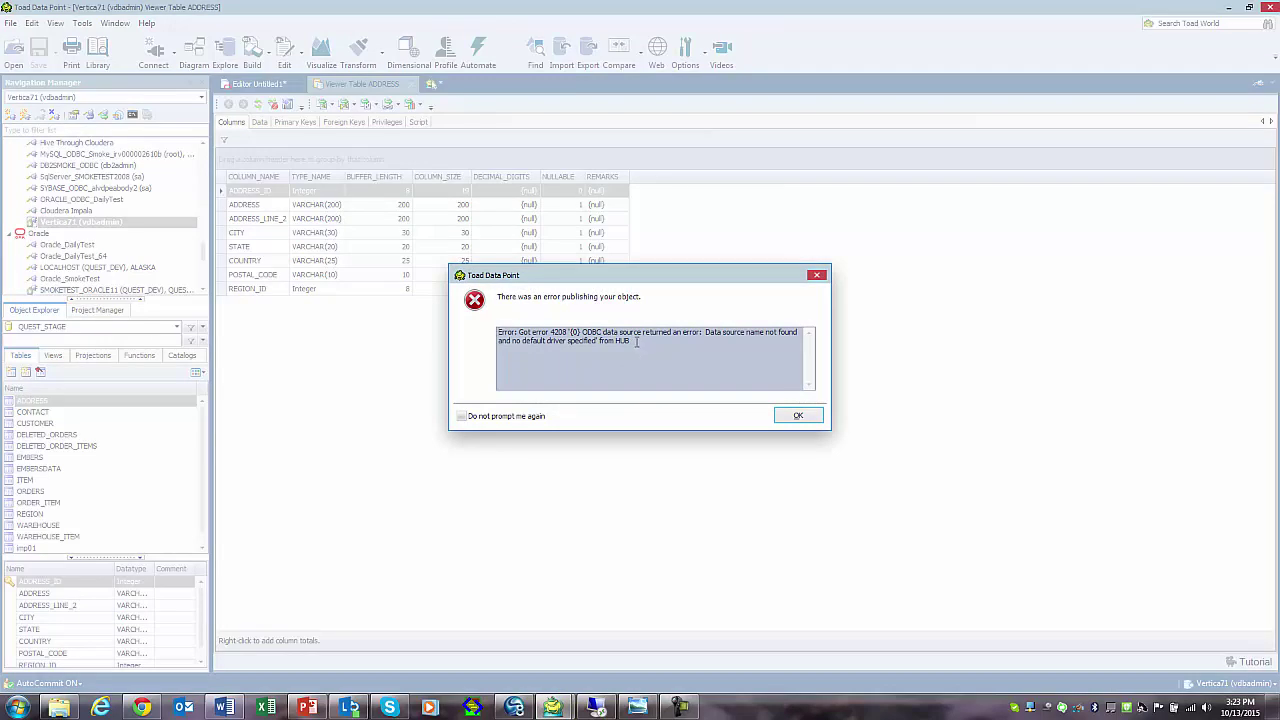
left_click_drag(585, 332, 770, 340)
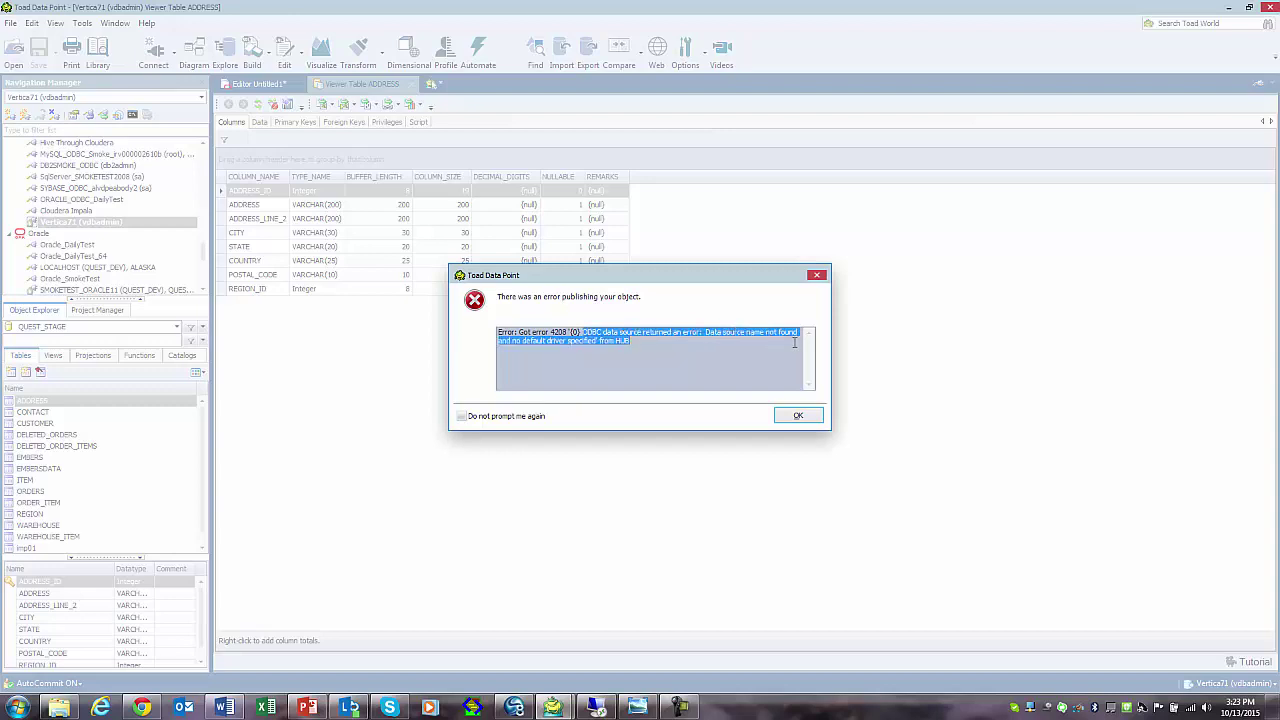
left_click(800, 416)
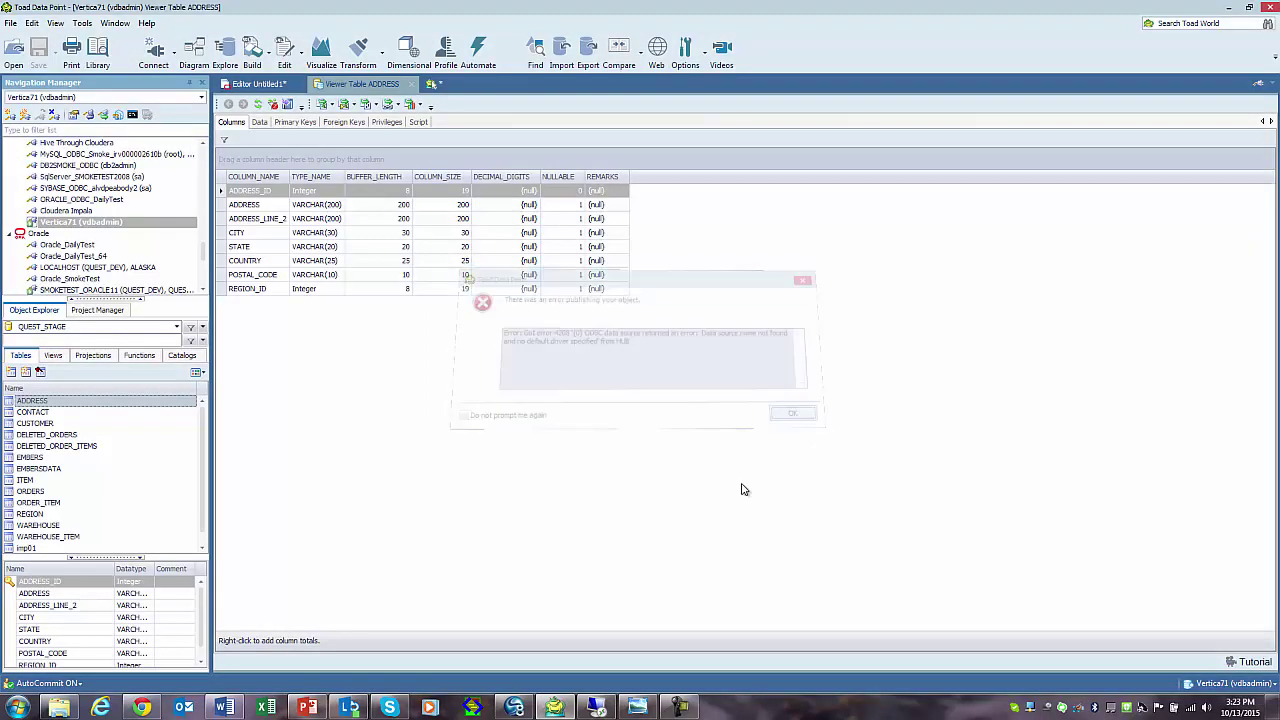
Step: Switch to Toad Data Point in the alvdpeabody remote desktop session and start a new ODBC Generic connection
left_click(596, 707)
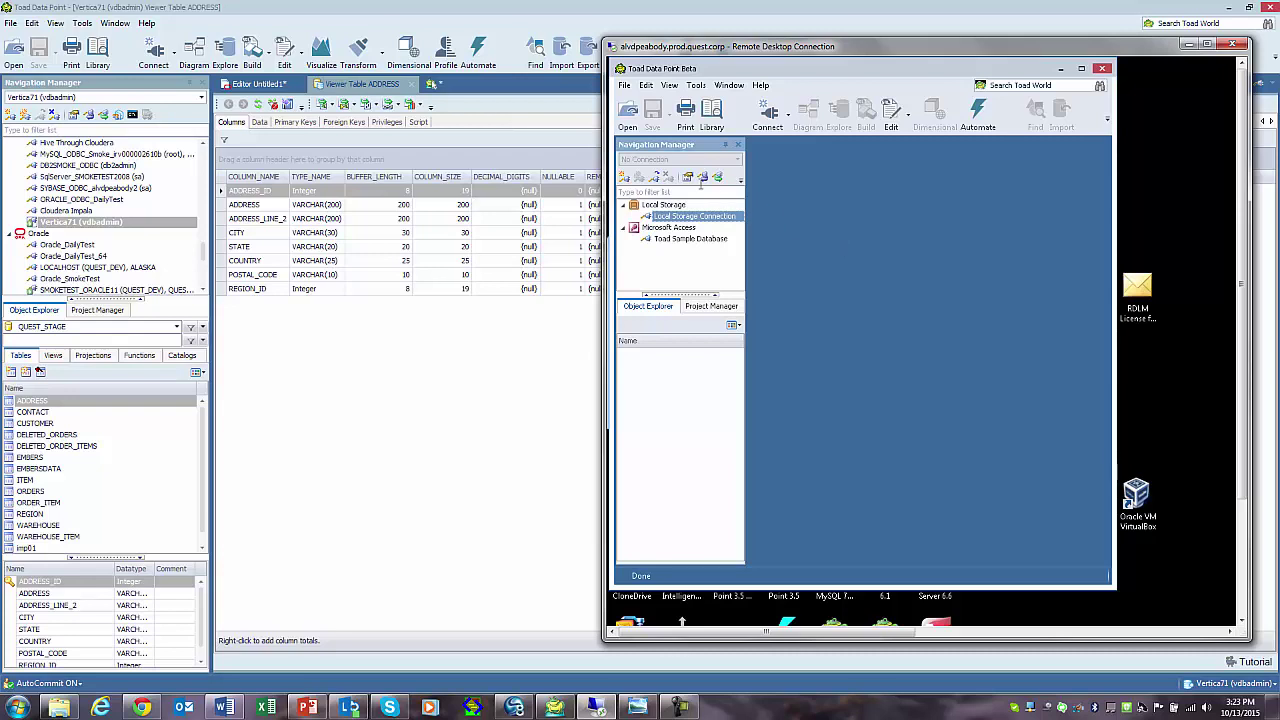
left_click(624, 177)
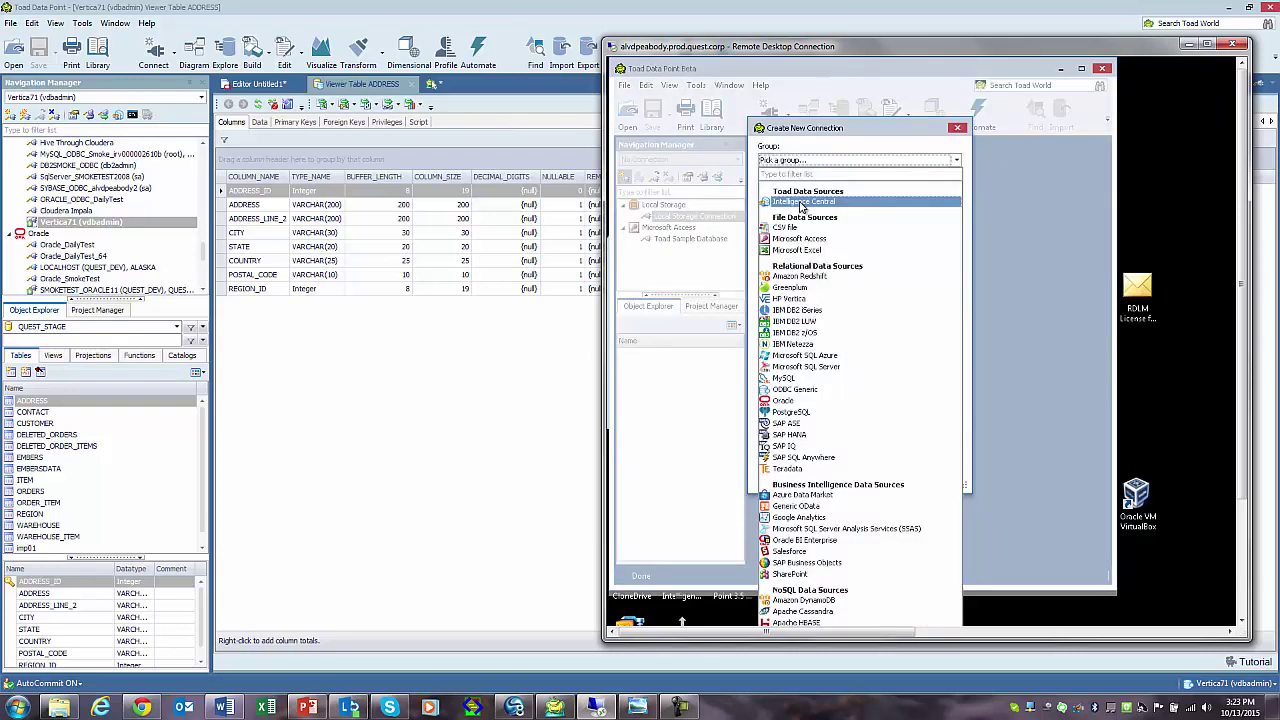
left_click(797, 390)
left_click(797, 390)
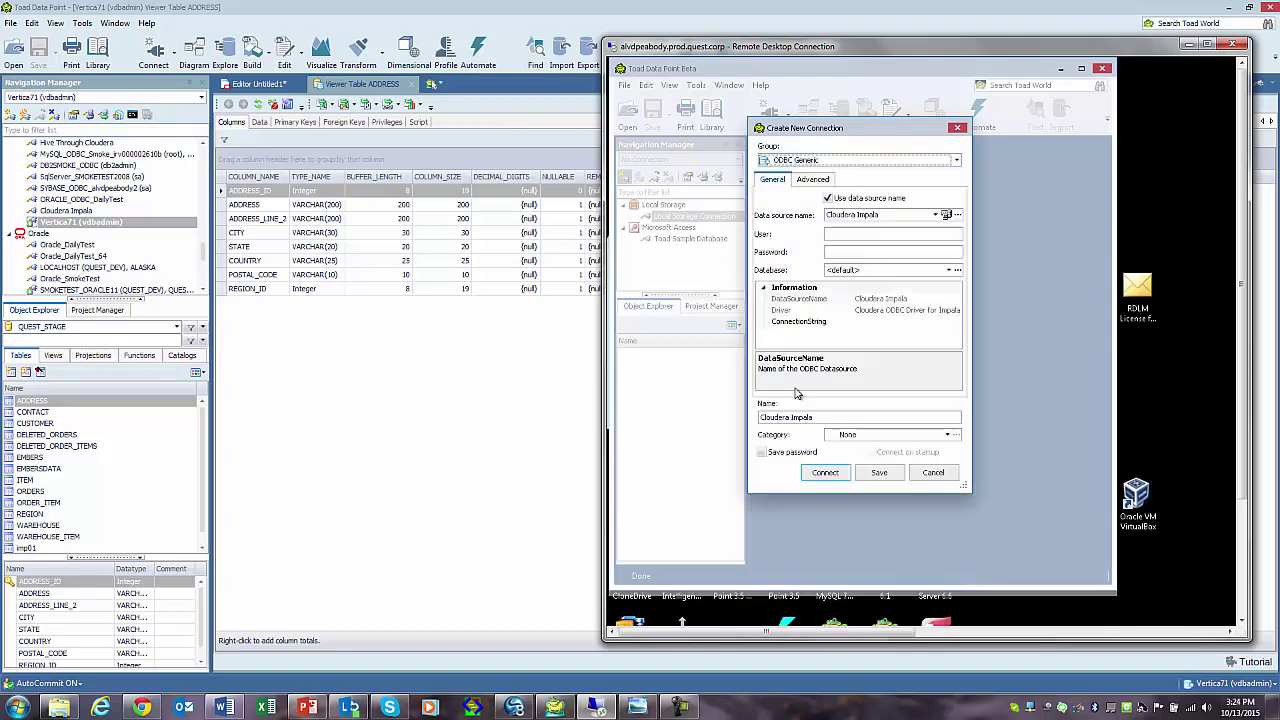
Step: Open the server's ODBC Data Source Administrator and locate the Vertica 7.1 entry among its system data sources
left_click(945, 215)
left_click_drag(1119, 298, 836, 233)
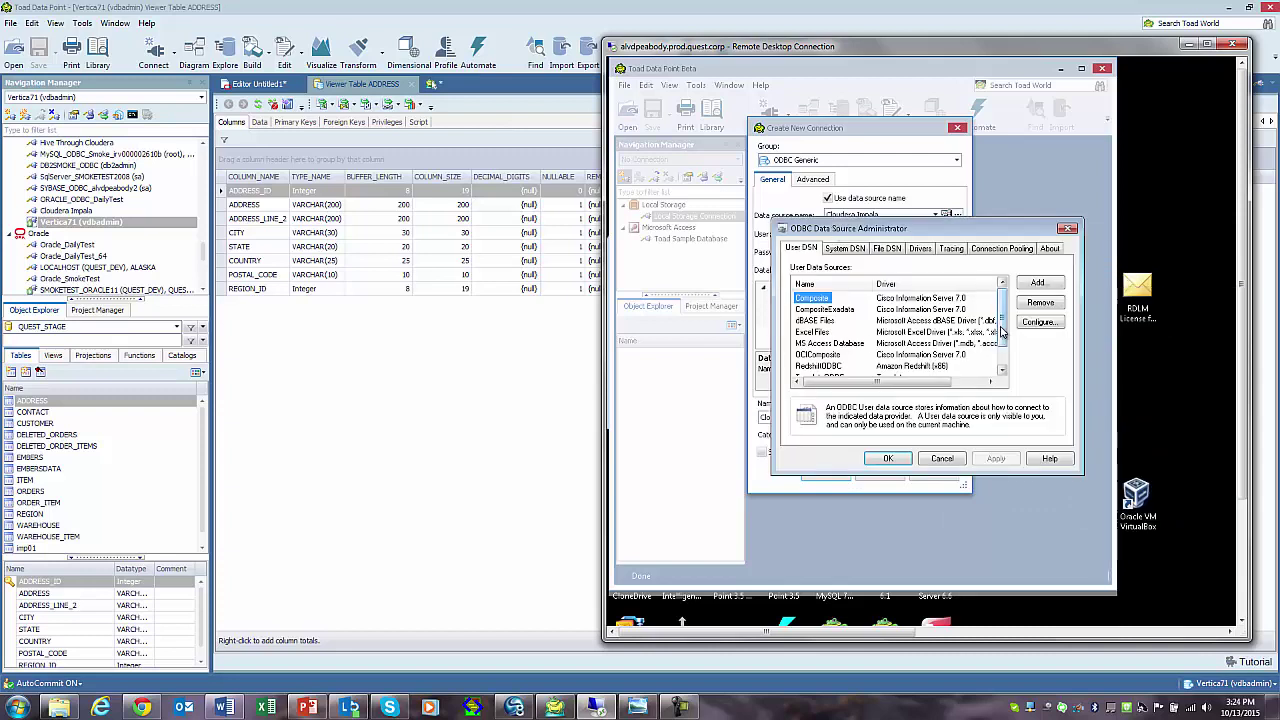
scroll(1000, 333, "down", 2)
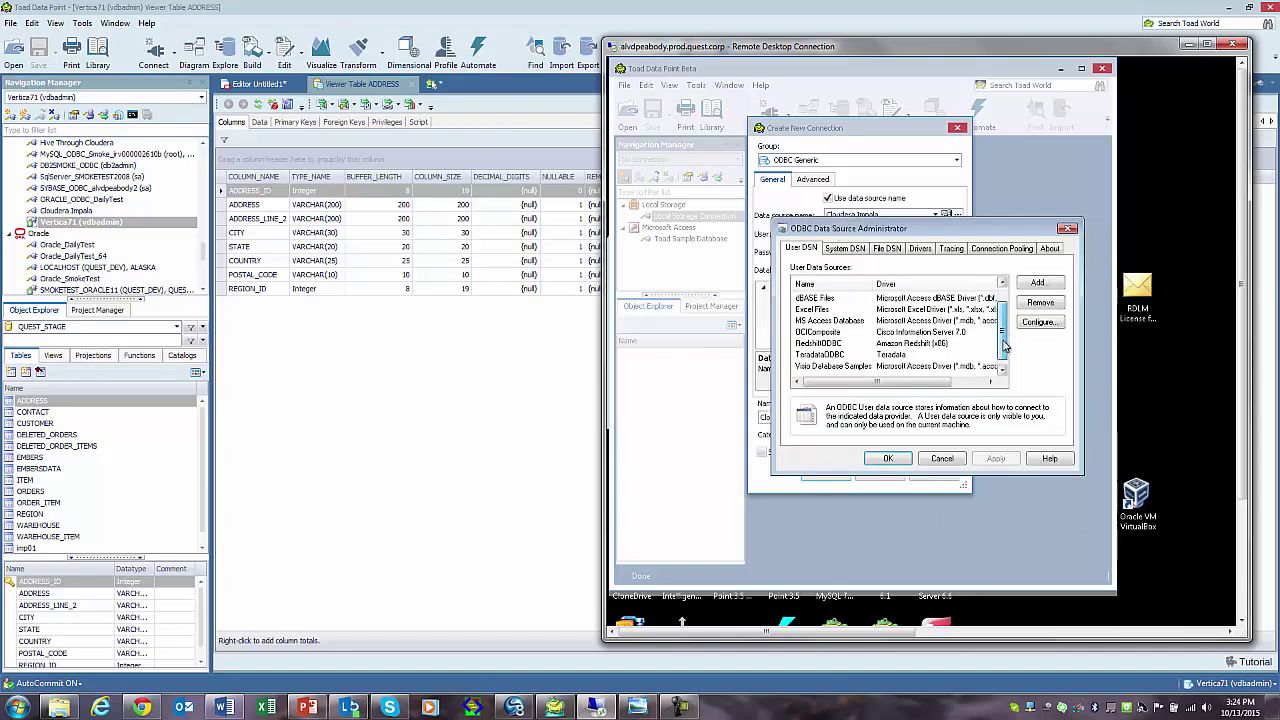
left_click(845, 248)
left_click_drag(991, 309, 991, 368)
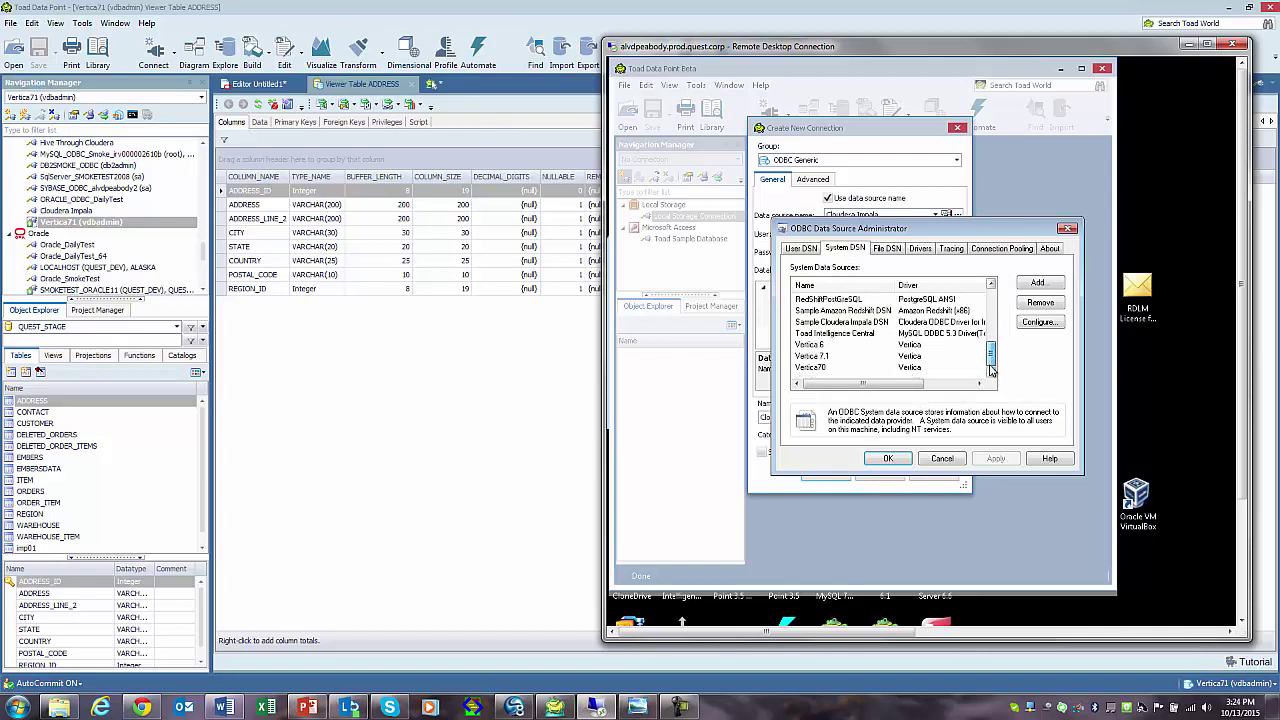
left_click(825, 358)
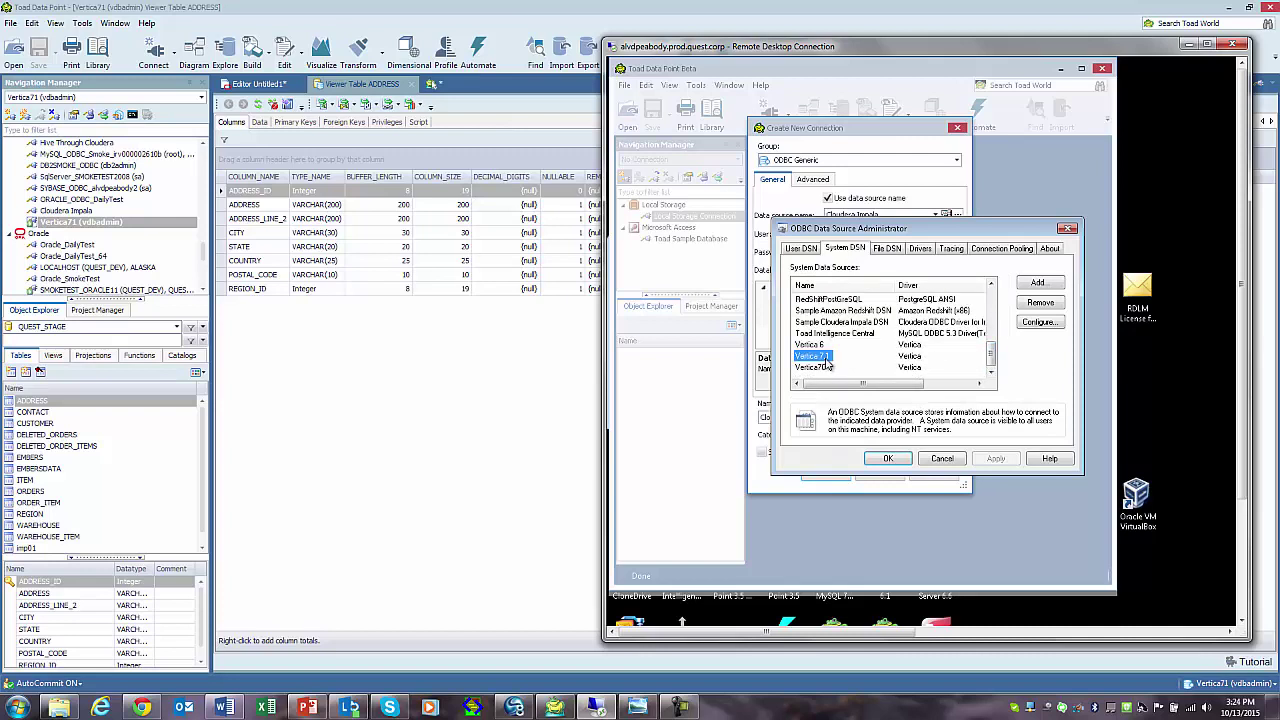